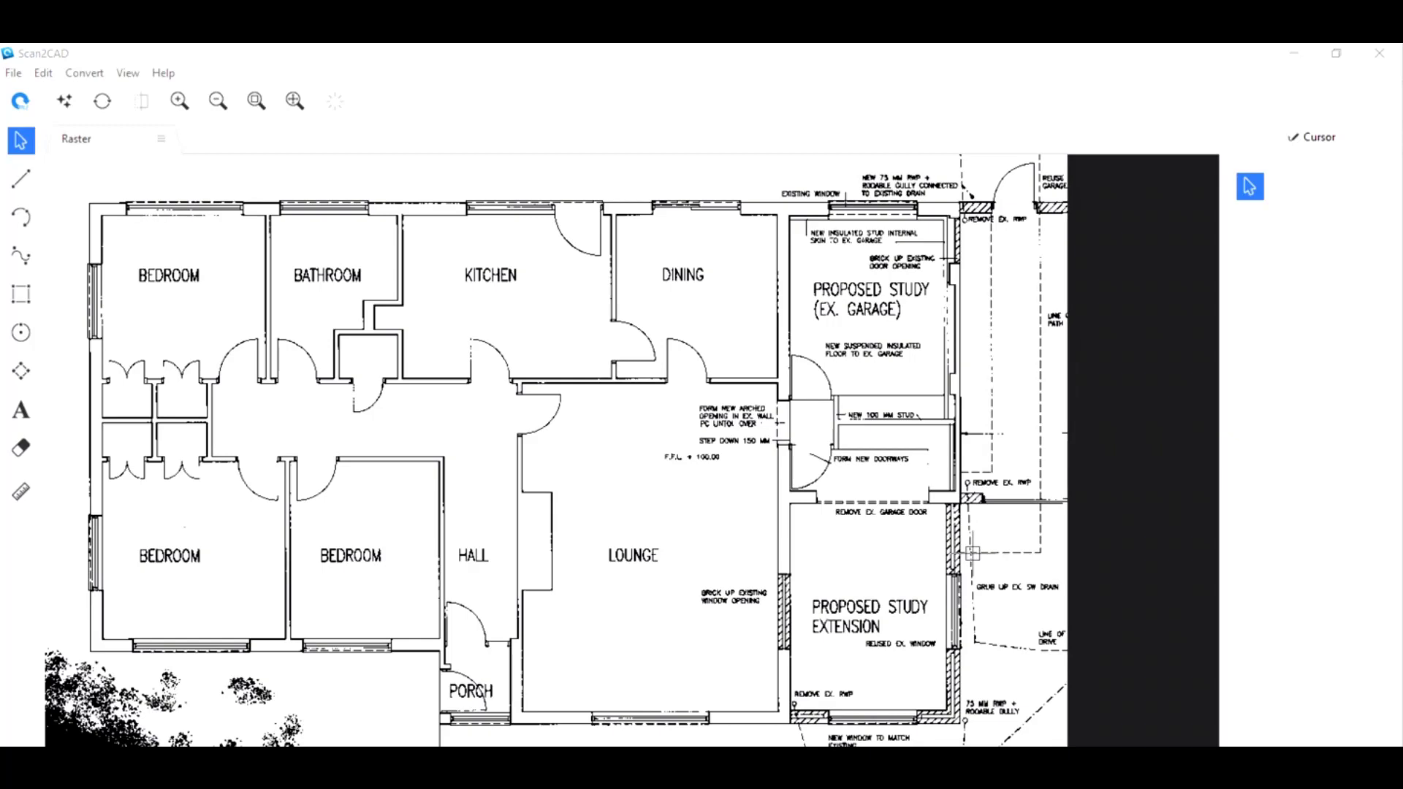
Preview the Remove Speckles & Holes cleaning of the raster image on the dark noisy area below the bedrooms
scroll(84, 732, "up", 2)
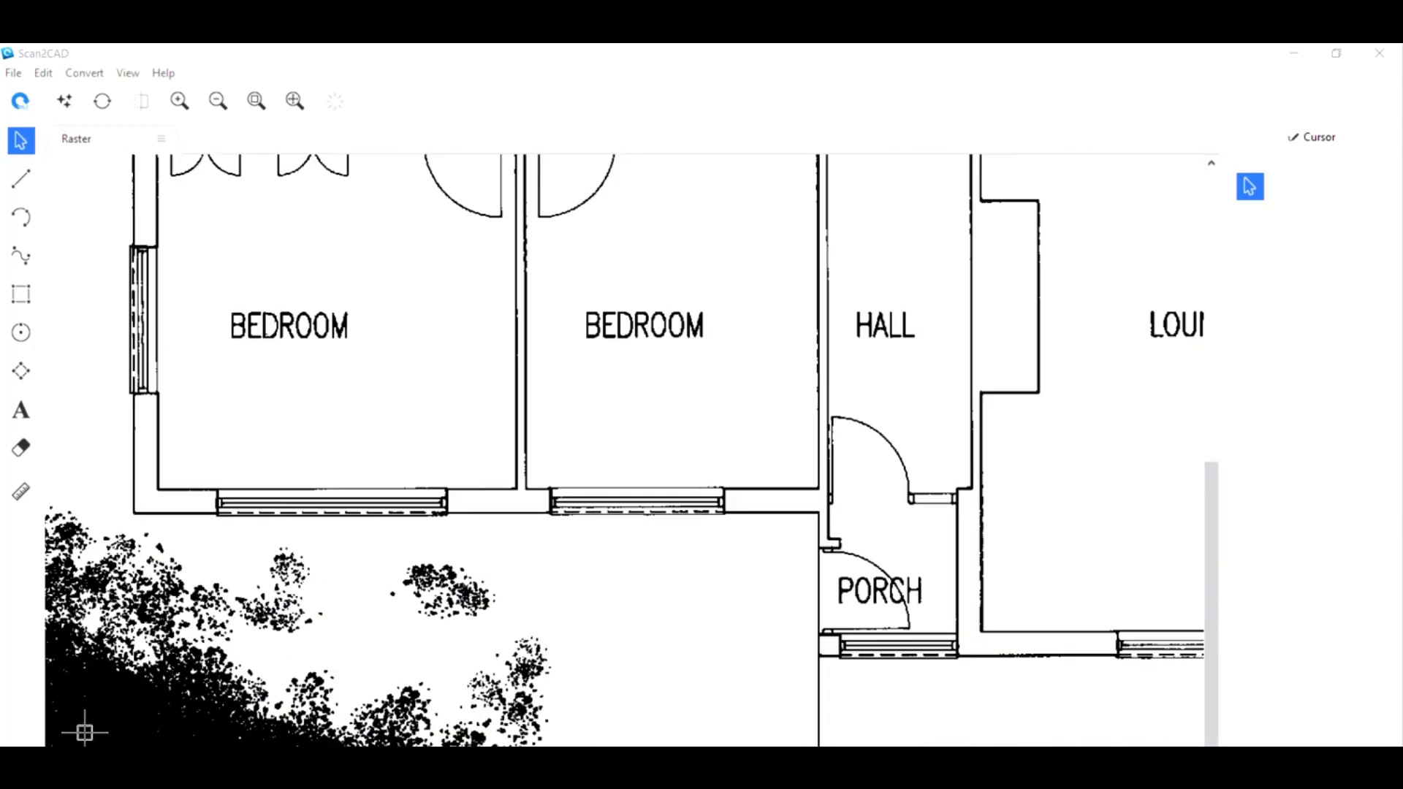
scroll(84, 733, "up", 2)
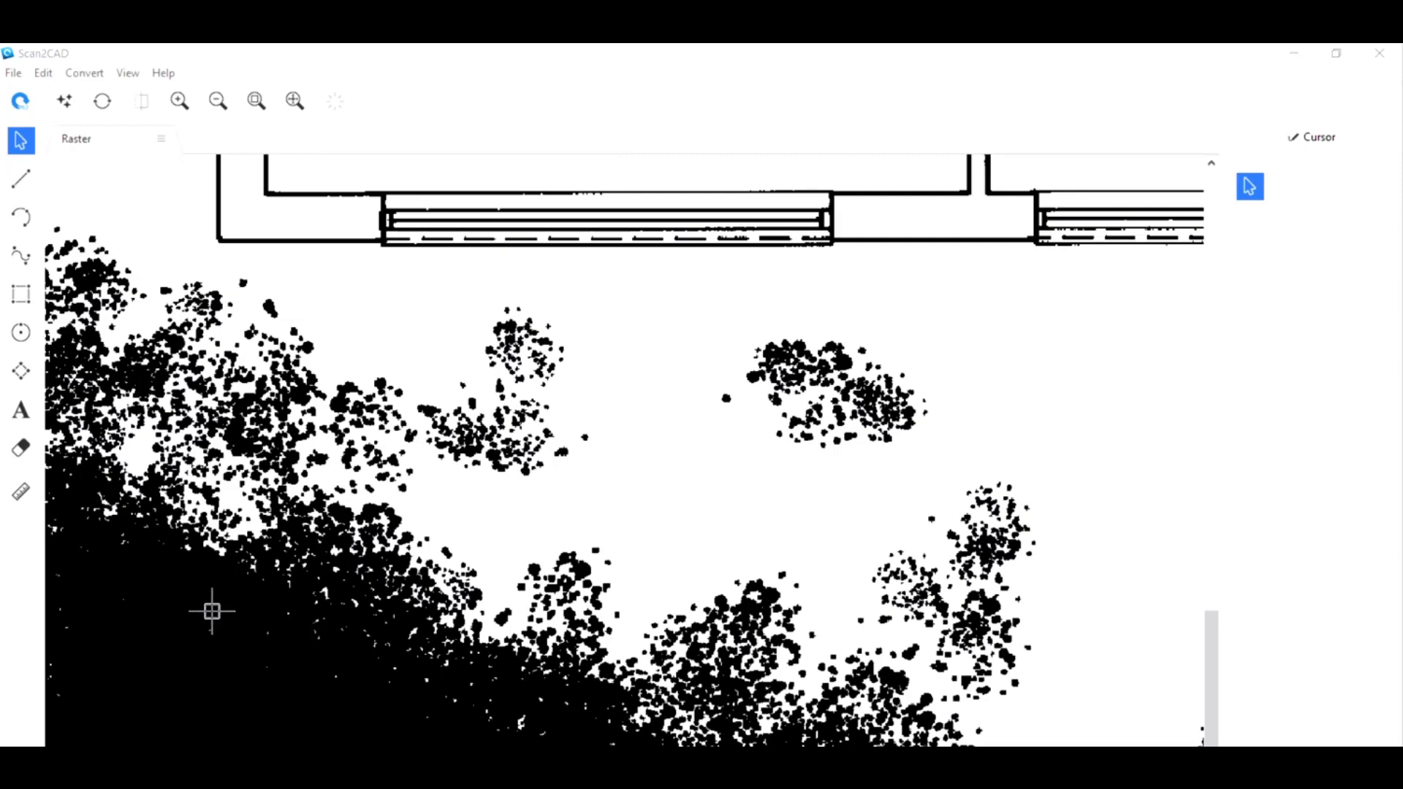
scroll(212, 611, "down", 4)
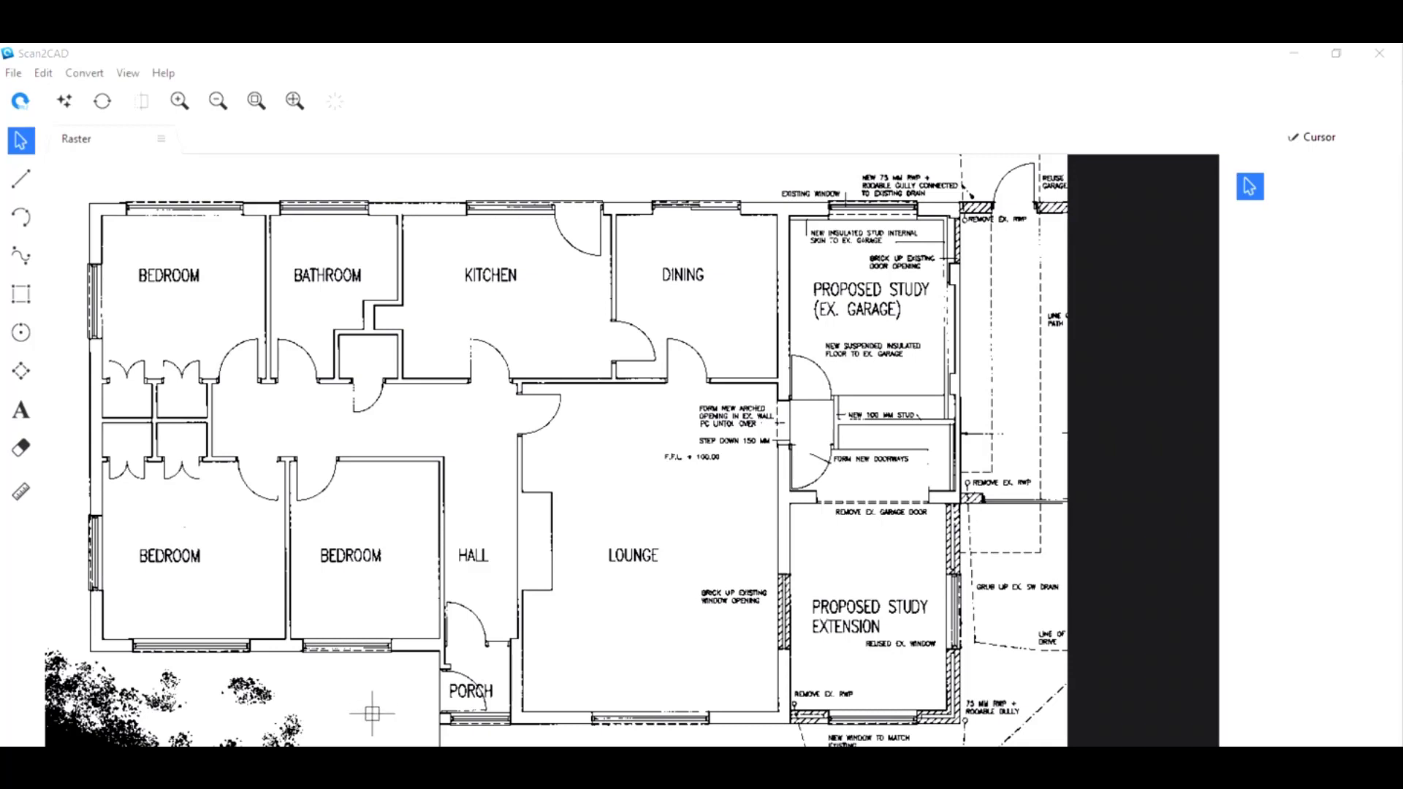
left_click(65, 102)
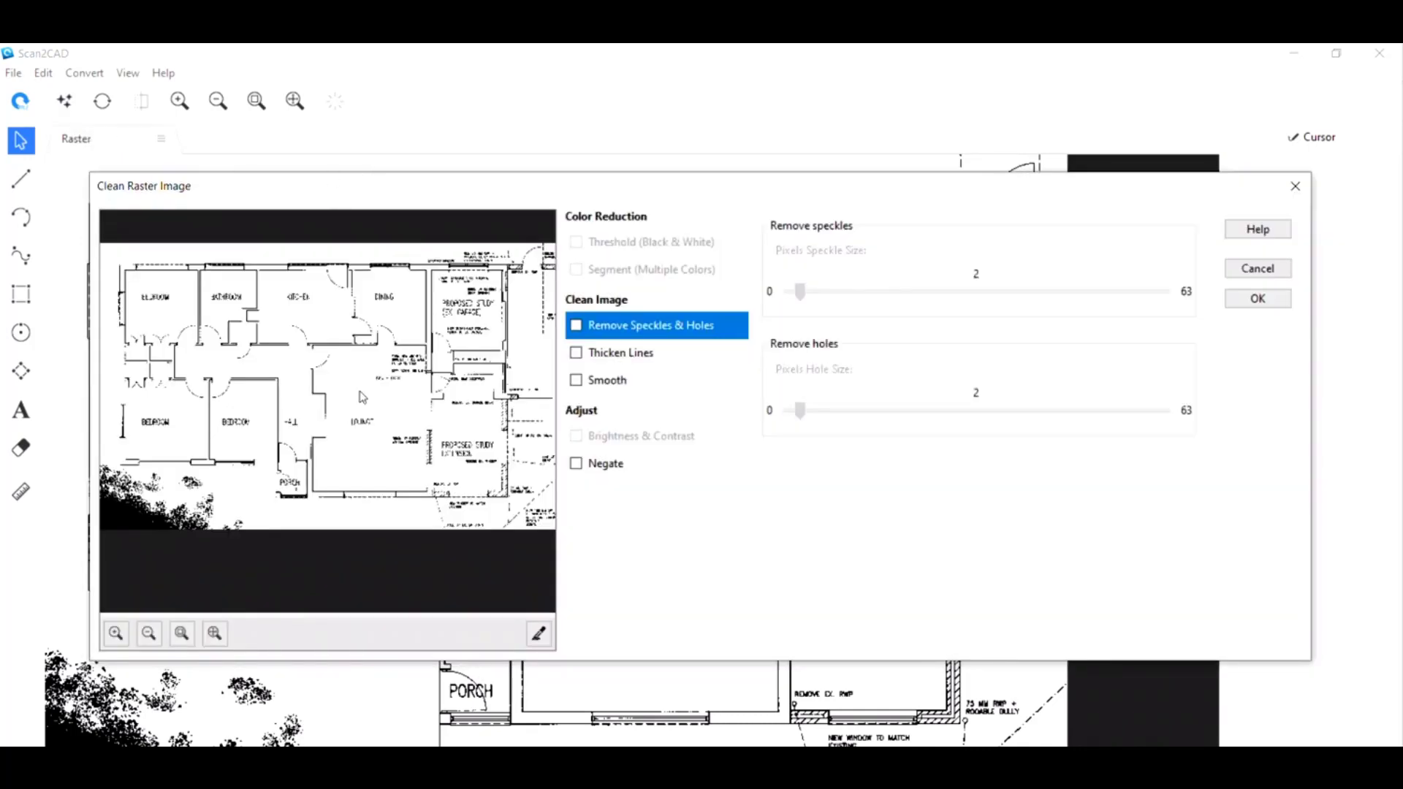
scroll(166, 501, "up", 1)
scroll(109, 569, "up", 2)
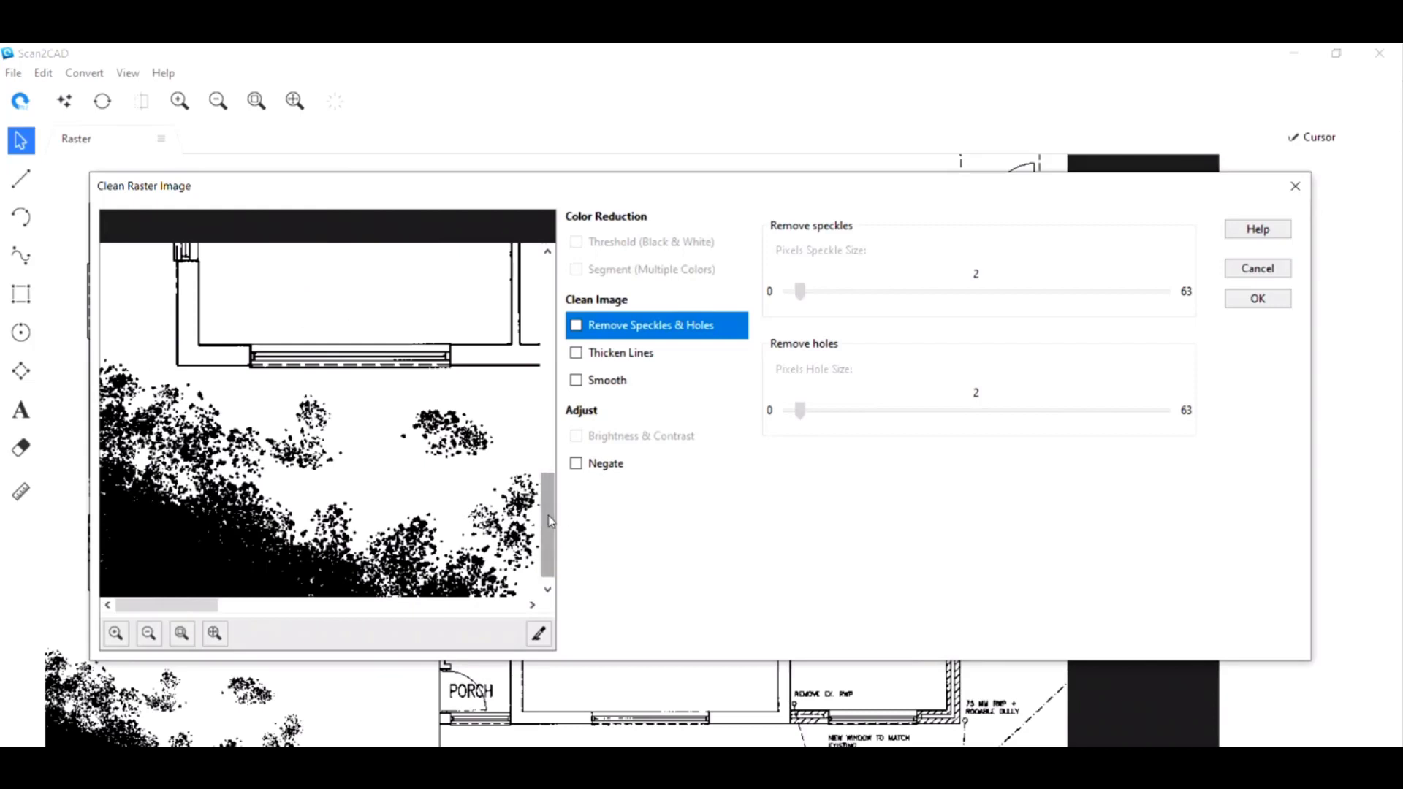
left_click_drag(549, 515, 544, 568)
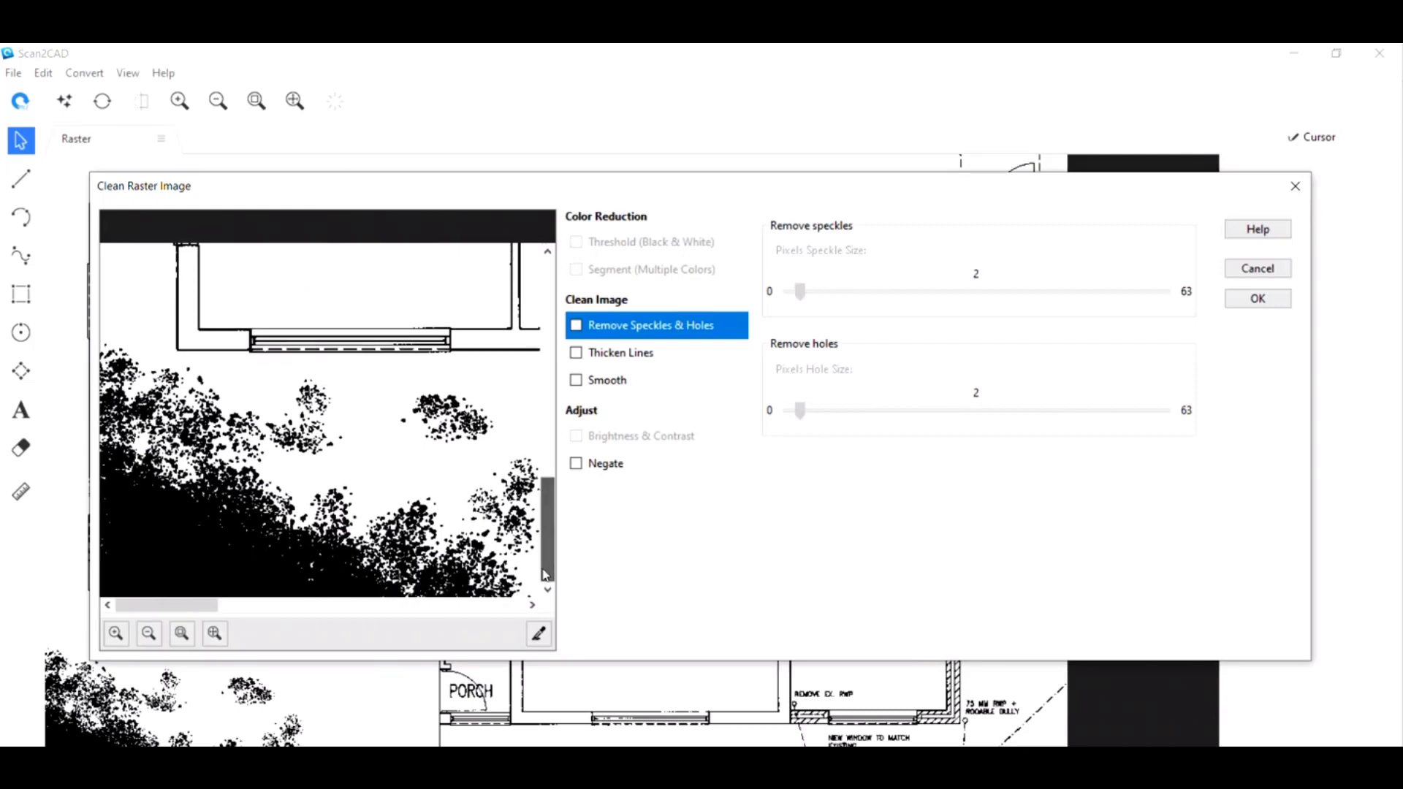
left_click(577, 326)
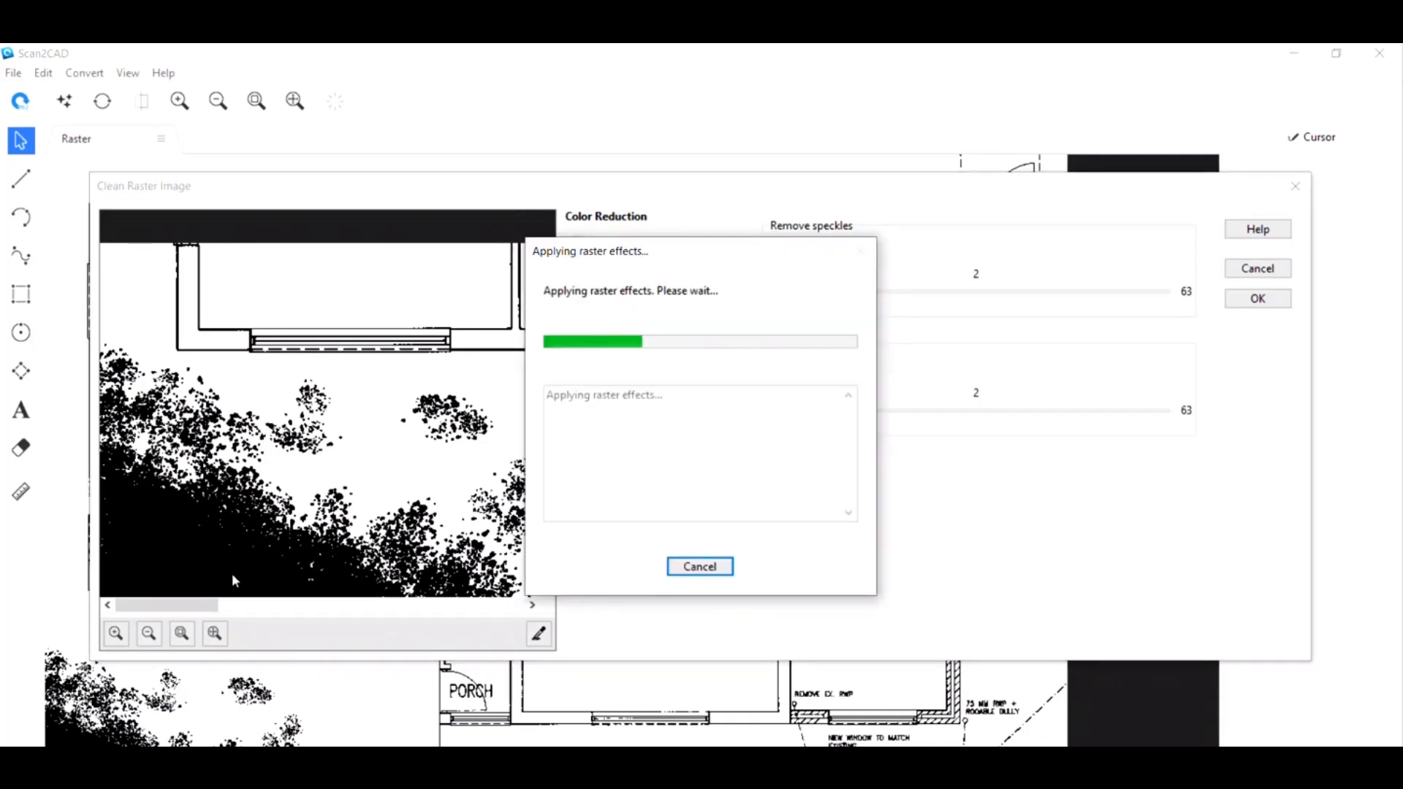
Set the hole size for removal to 6 pixels and check the effect on the dark noisy area
scroll(175, 519, "up", 4)
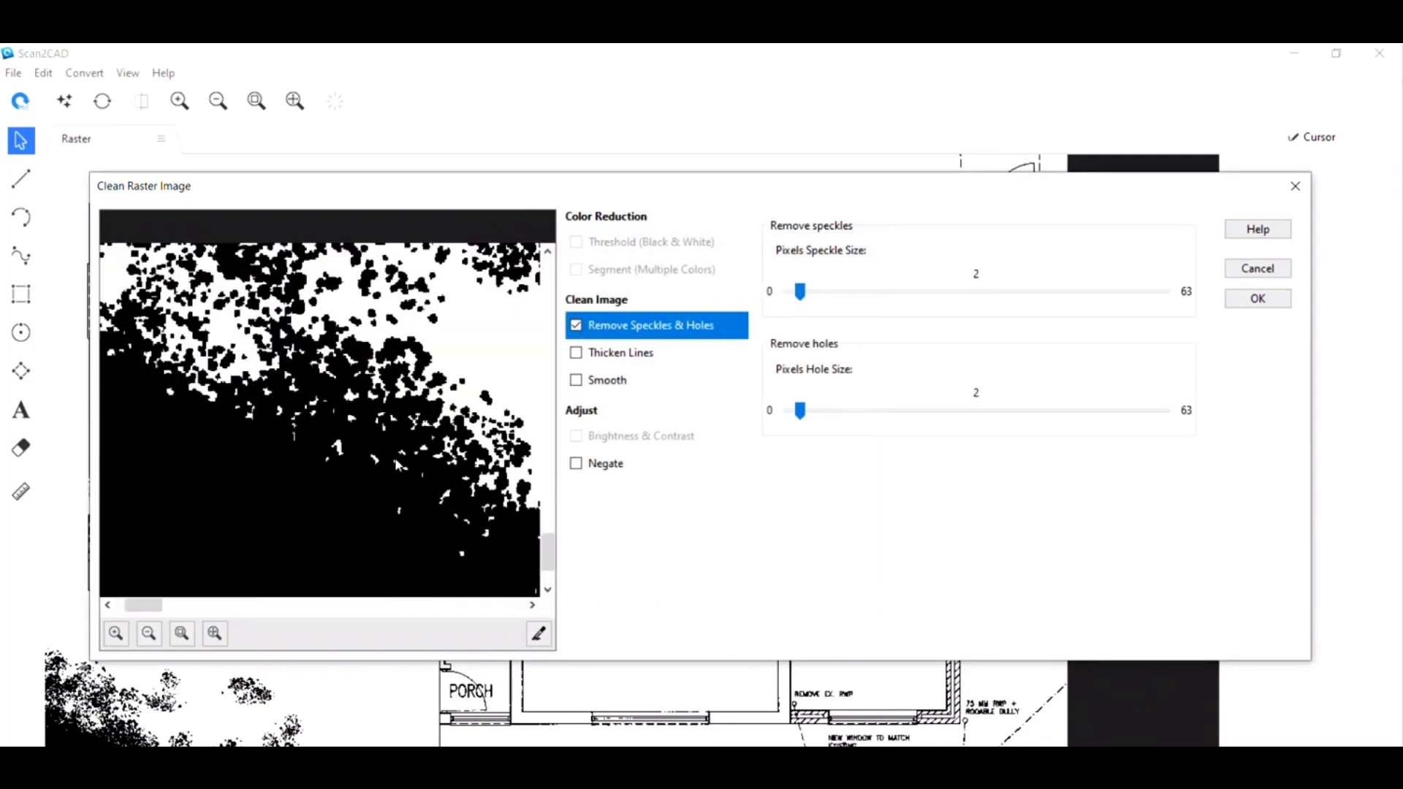
scroll(351, 453, "up", 2)
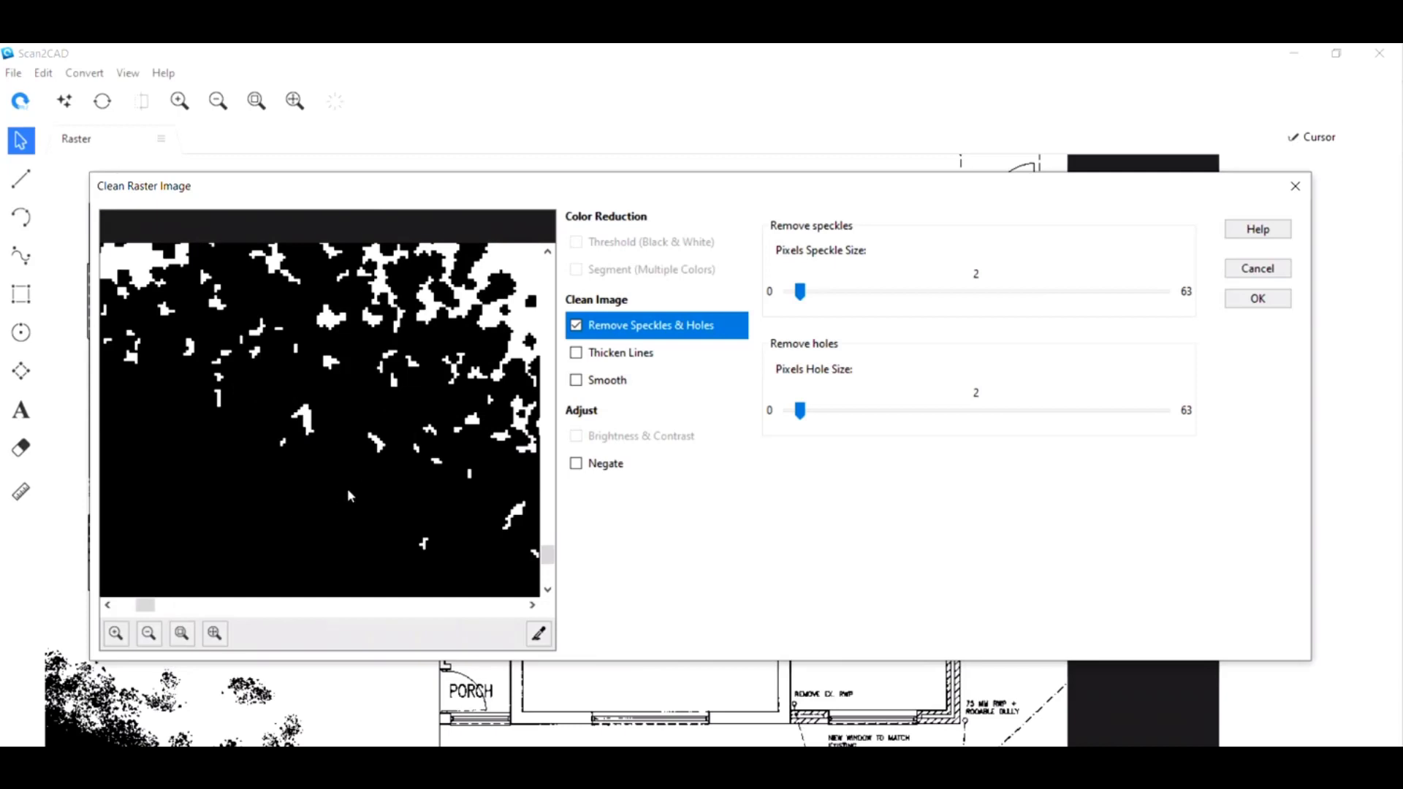
scroll(313, 542, "down", 3)
scroll(333, 482, "up", 4)
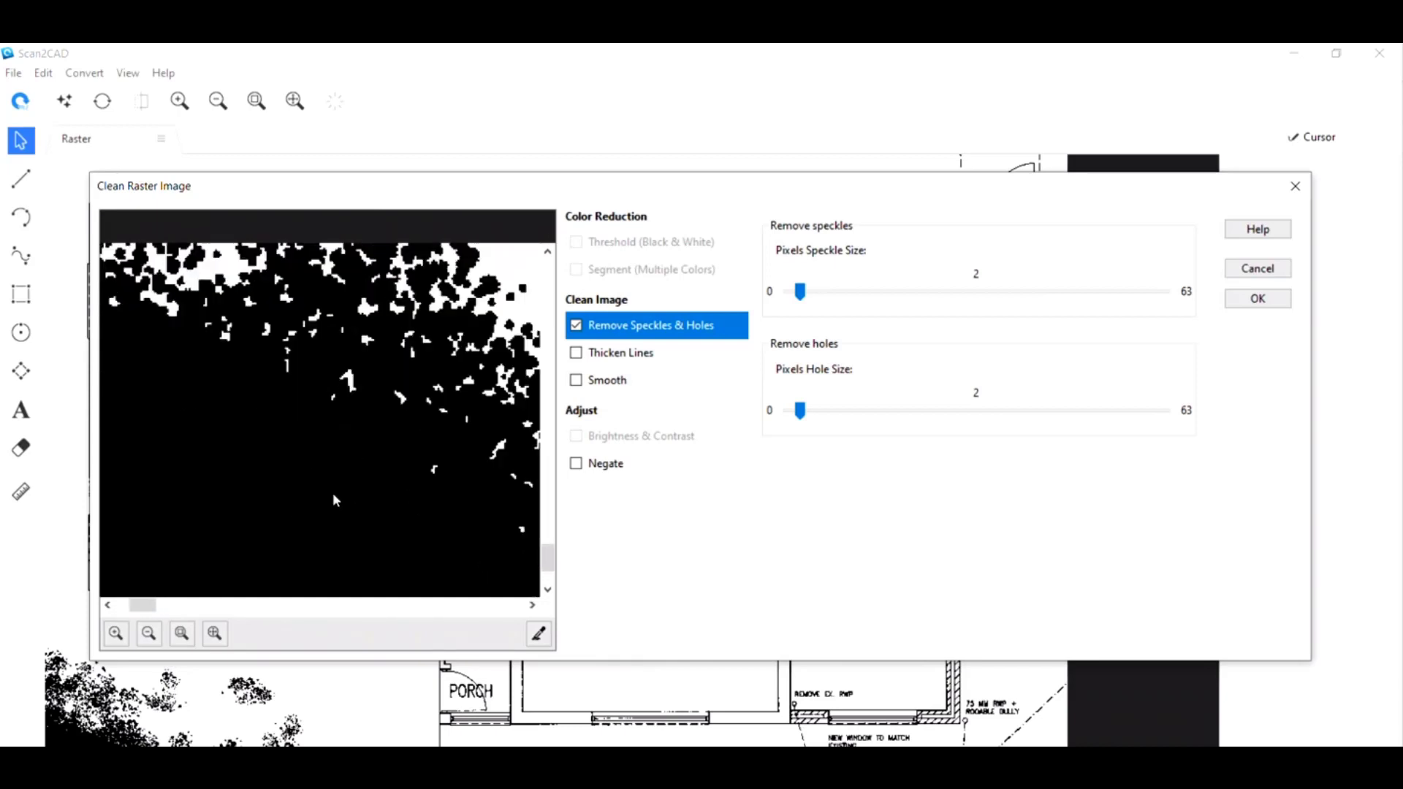
scroll(351, 566, "down", 3)
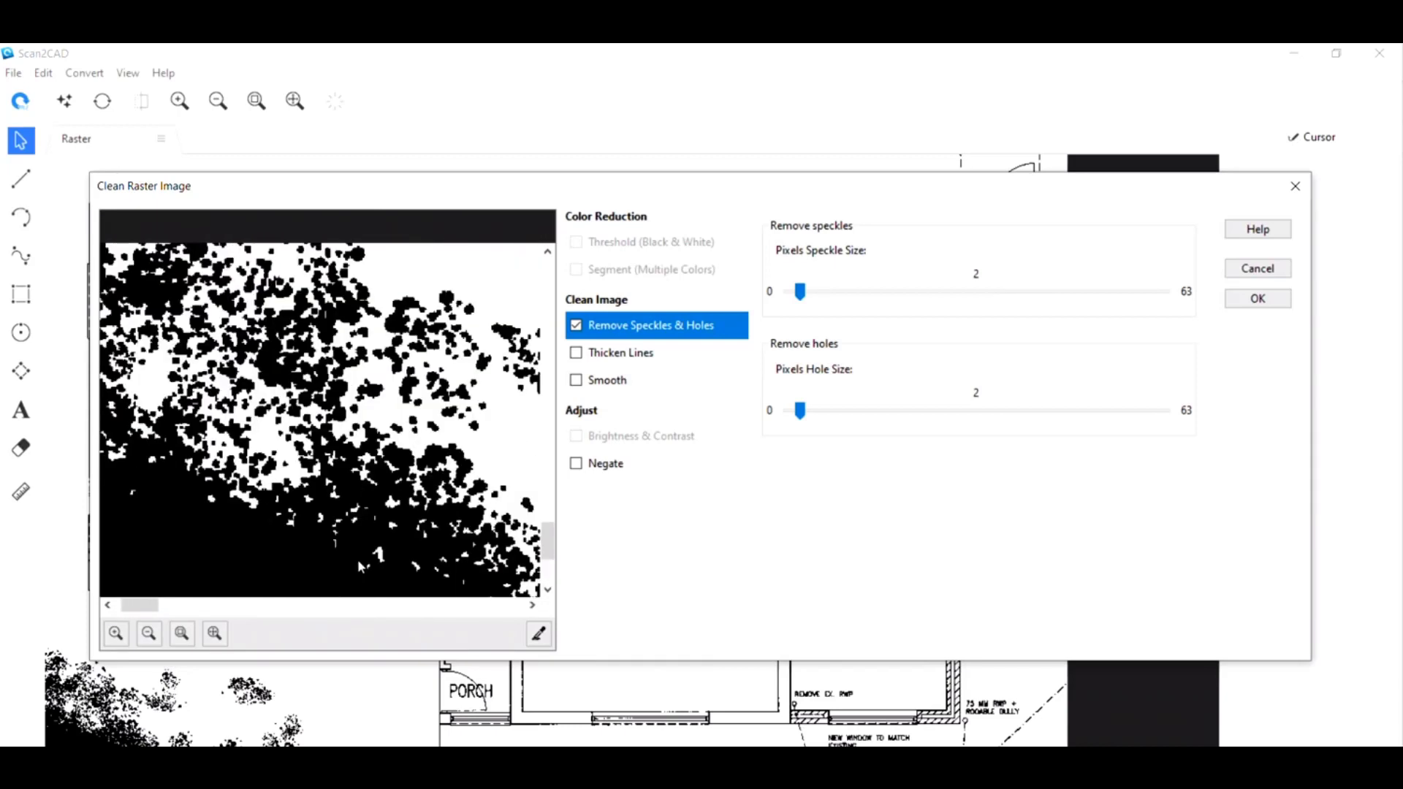
scroll(358, 559, "up", 4)
left_click_drag(800, 410, 825, 411)
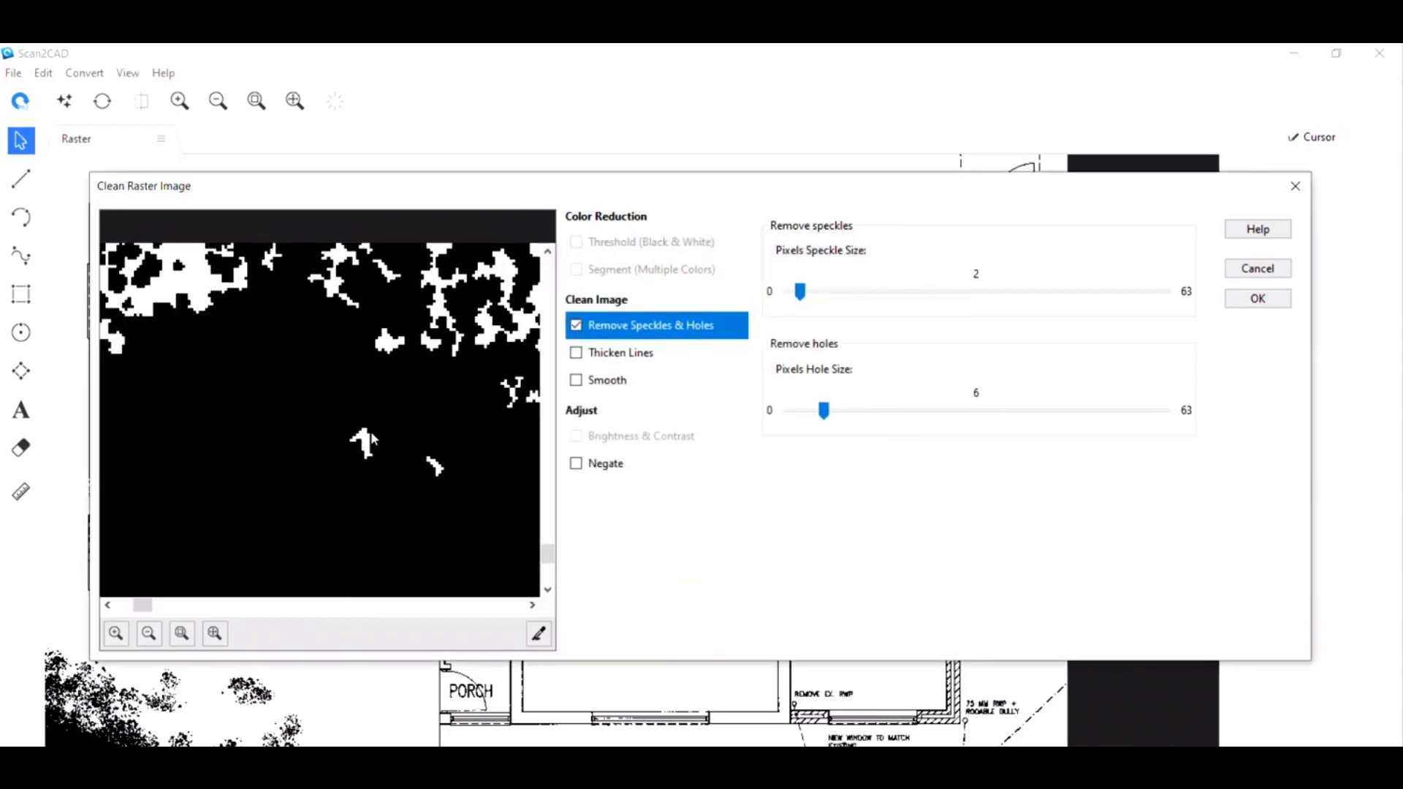
scroll(354, 507, "down", 3)
scroll(293, 513, "up", 2)
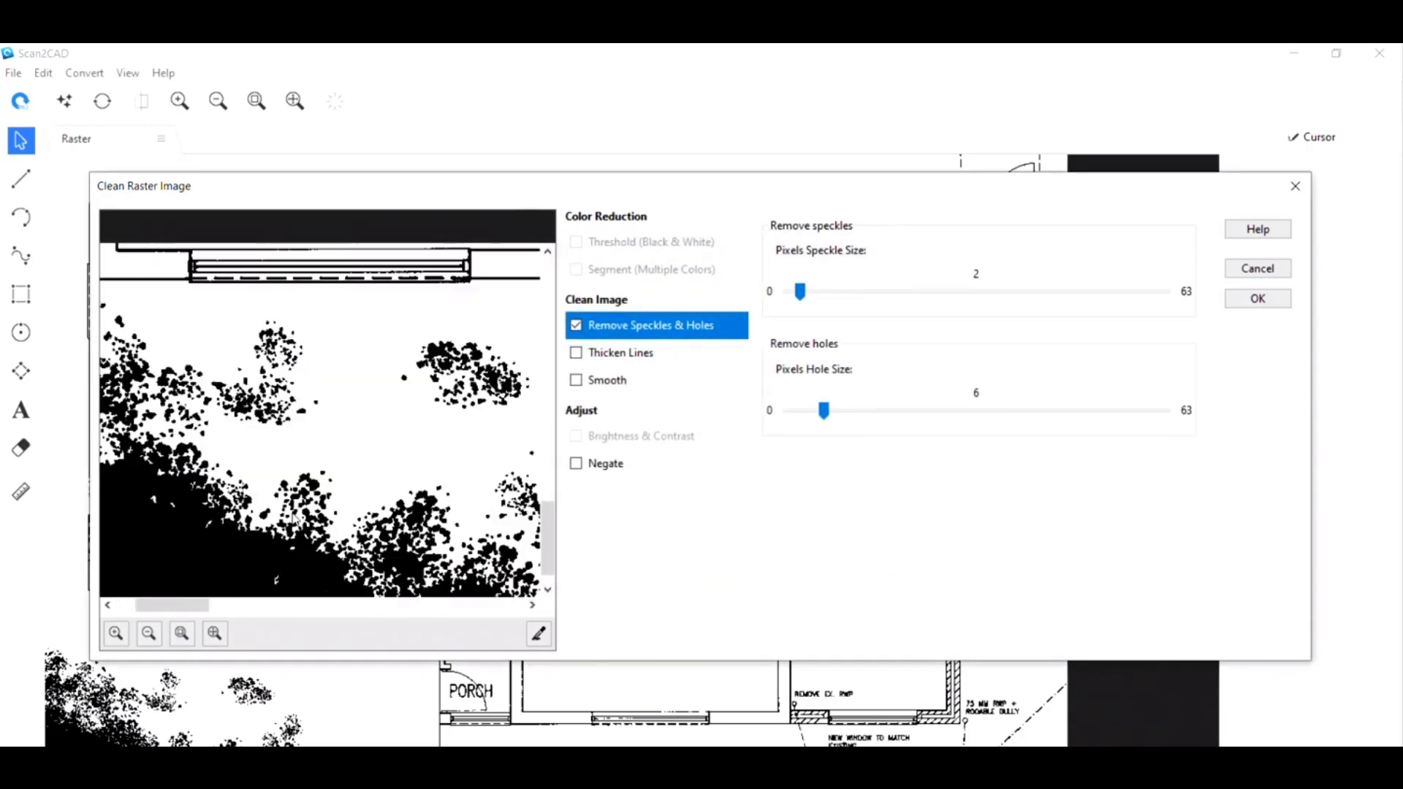
scroll(314, 414, "down", 3)
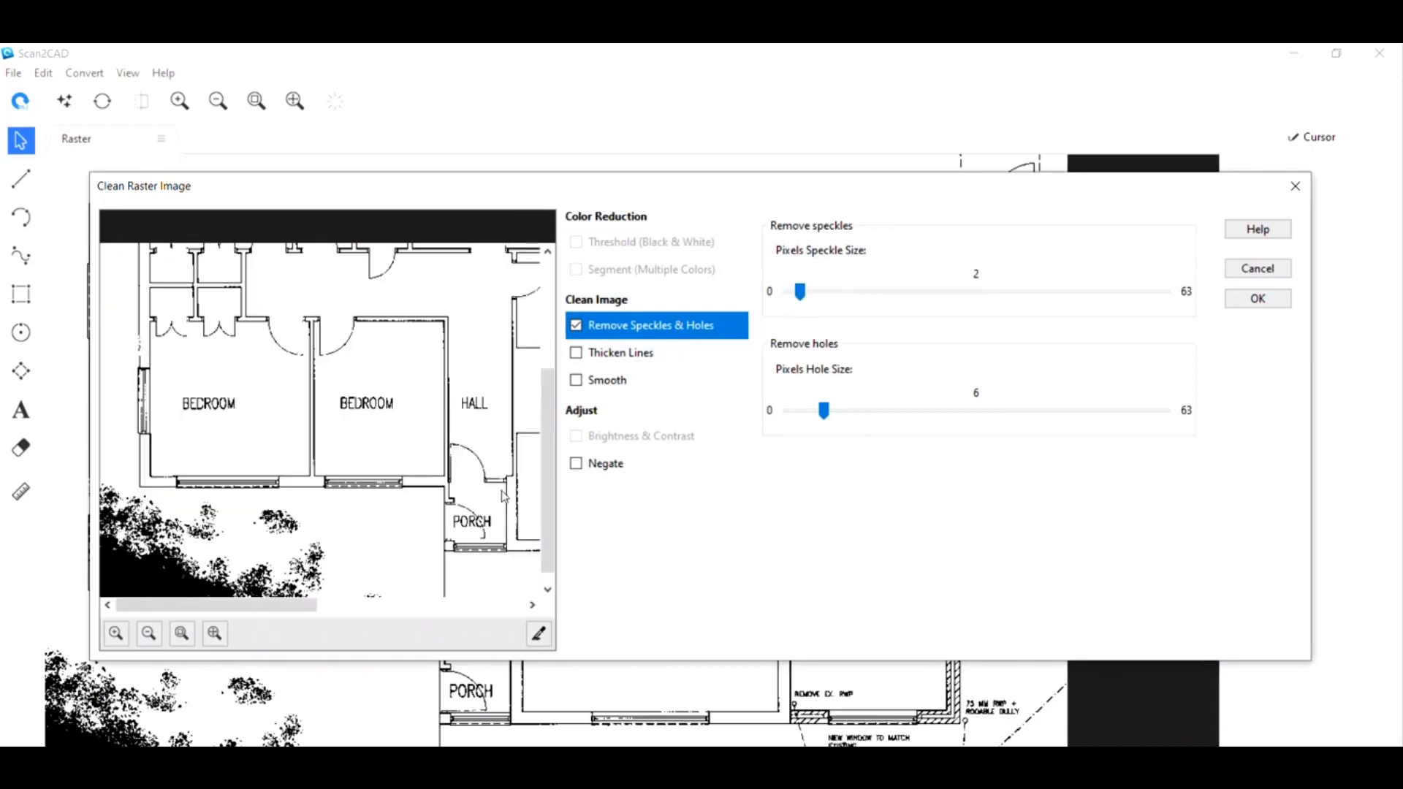
Set the speckle size for removal to 5 pixels and check the loose speckles below the bedrooms
scroll(232, 601, "up", 1)
scroll(281, 513, "up", 4)
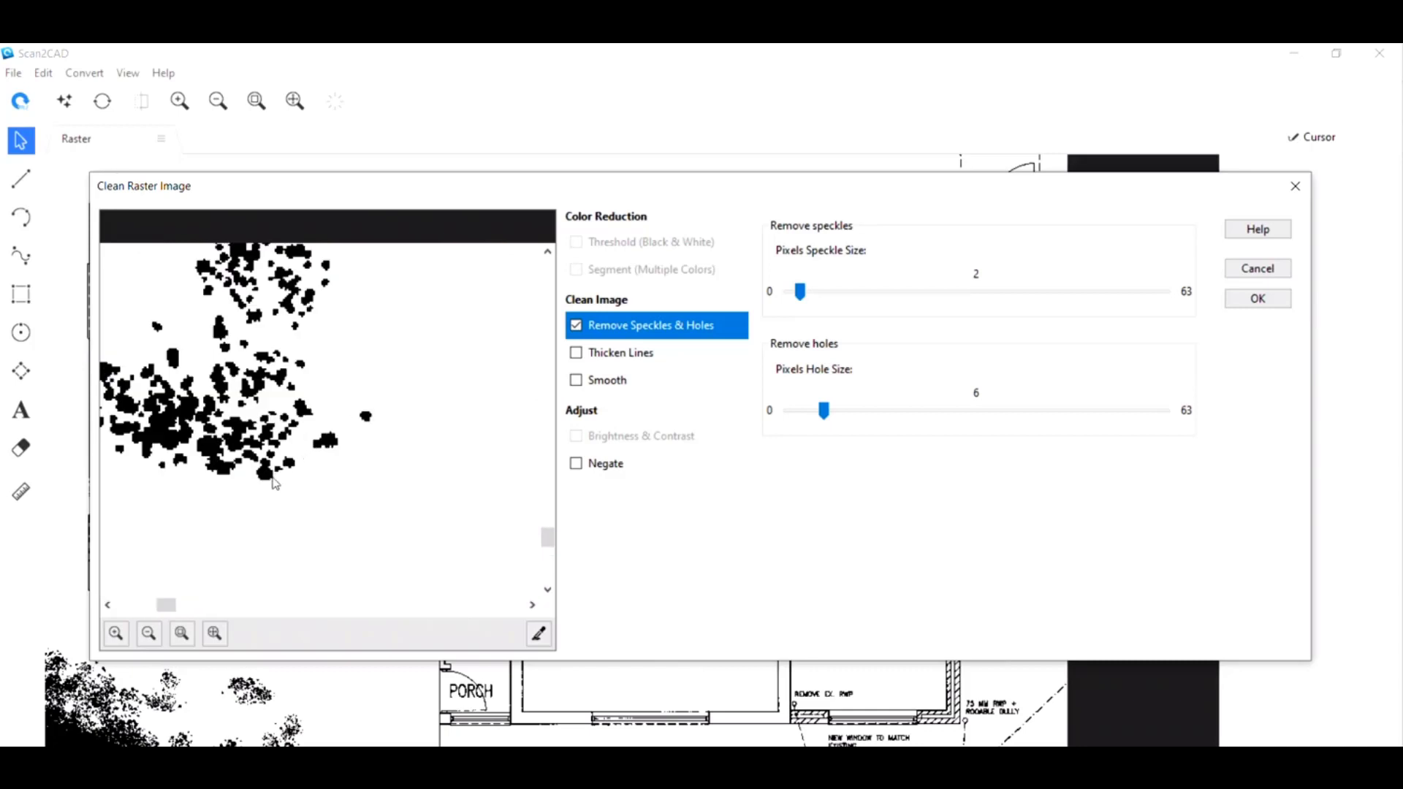
left_click_drag(801, 294, 822, 296)
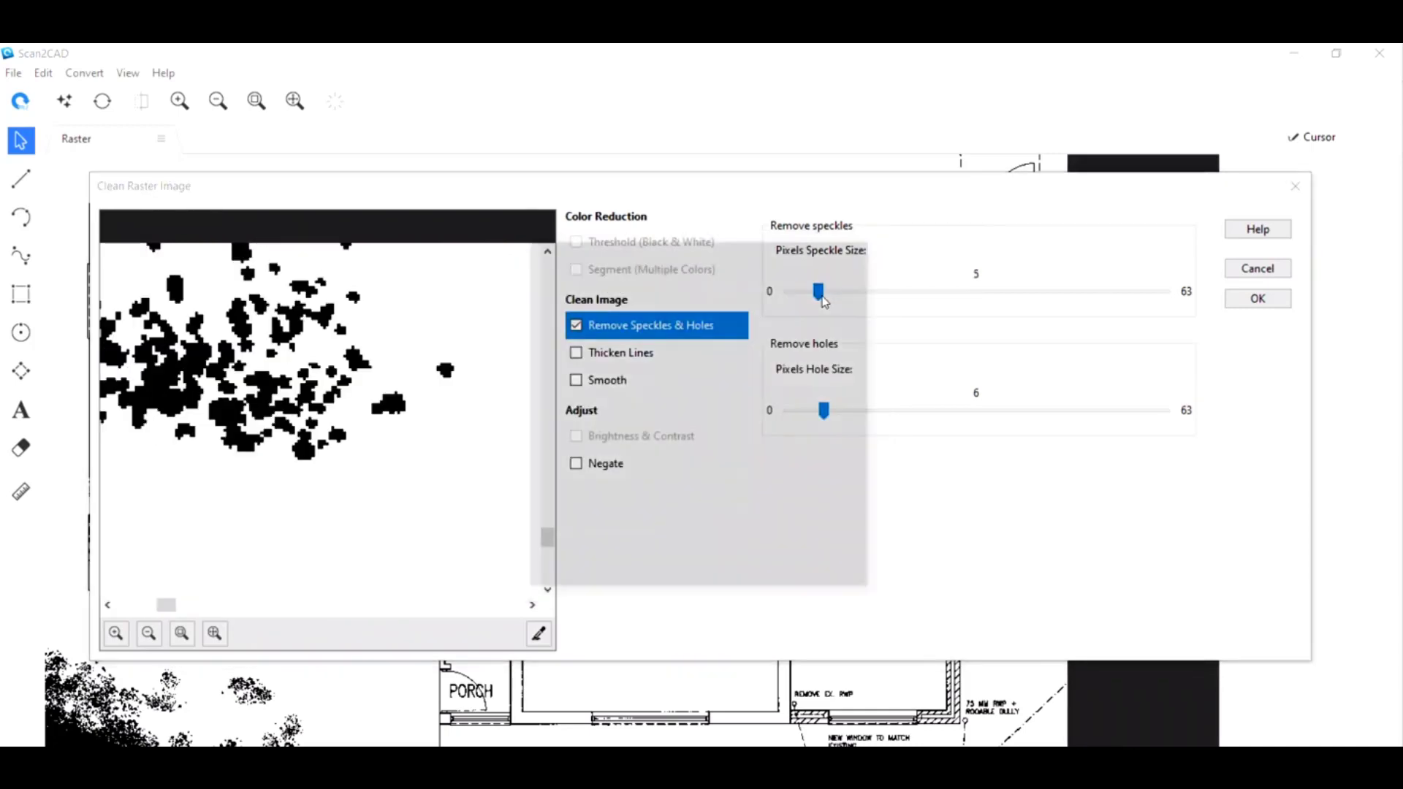
scroll(268, 583, "down", 1)
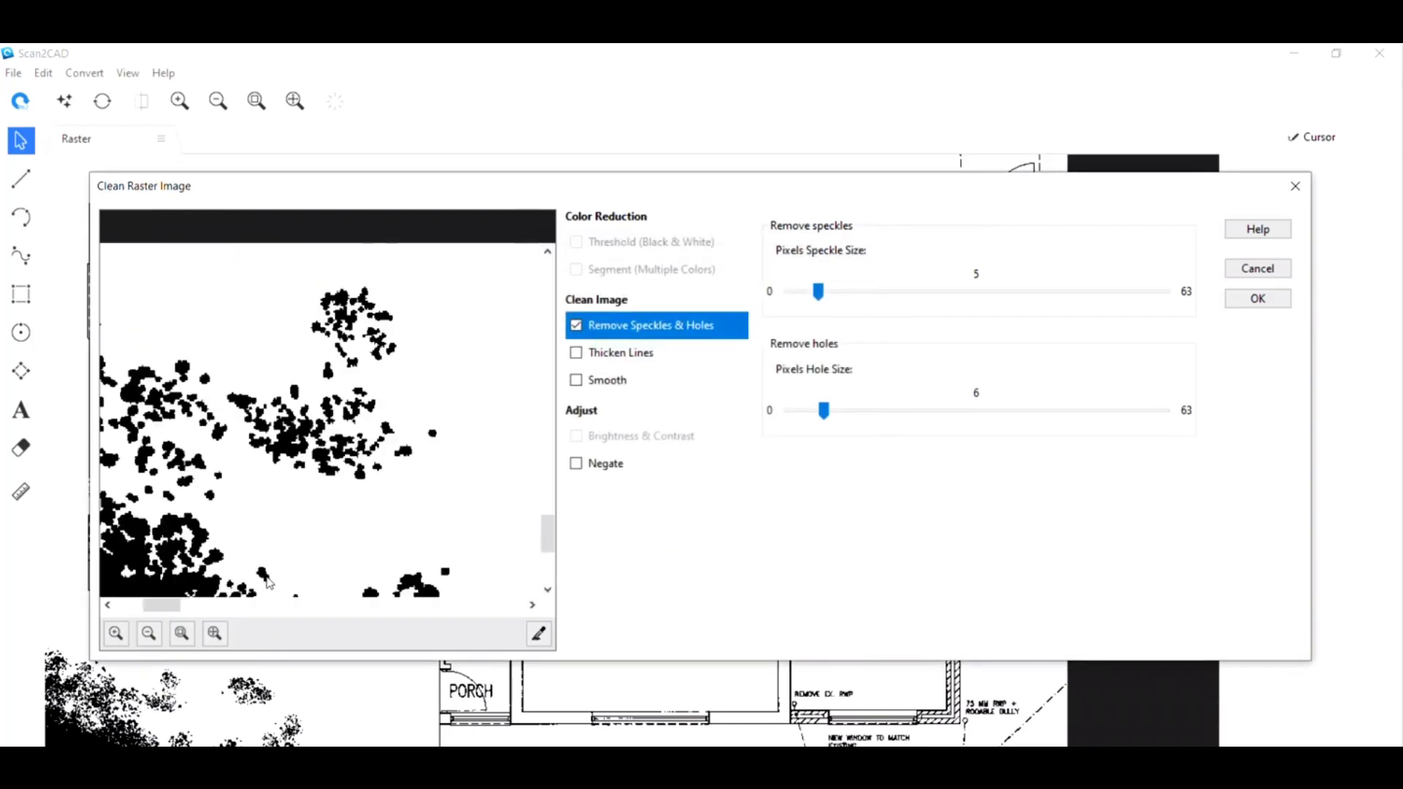
scroll(241, 527, "down", 2)
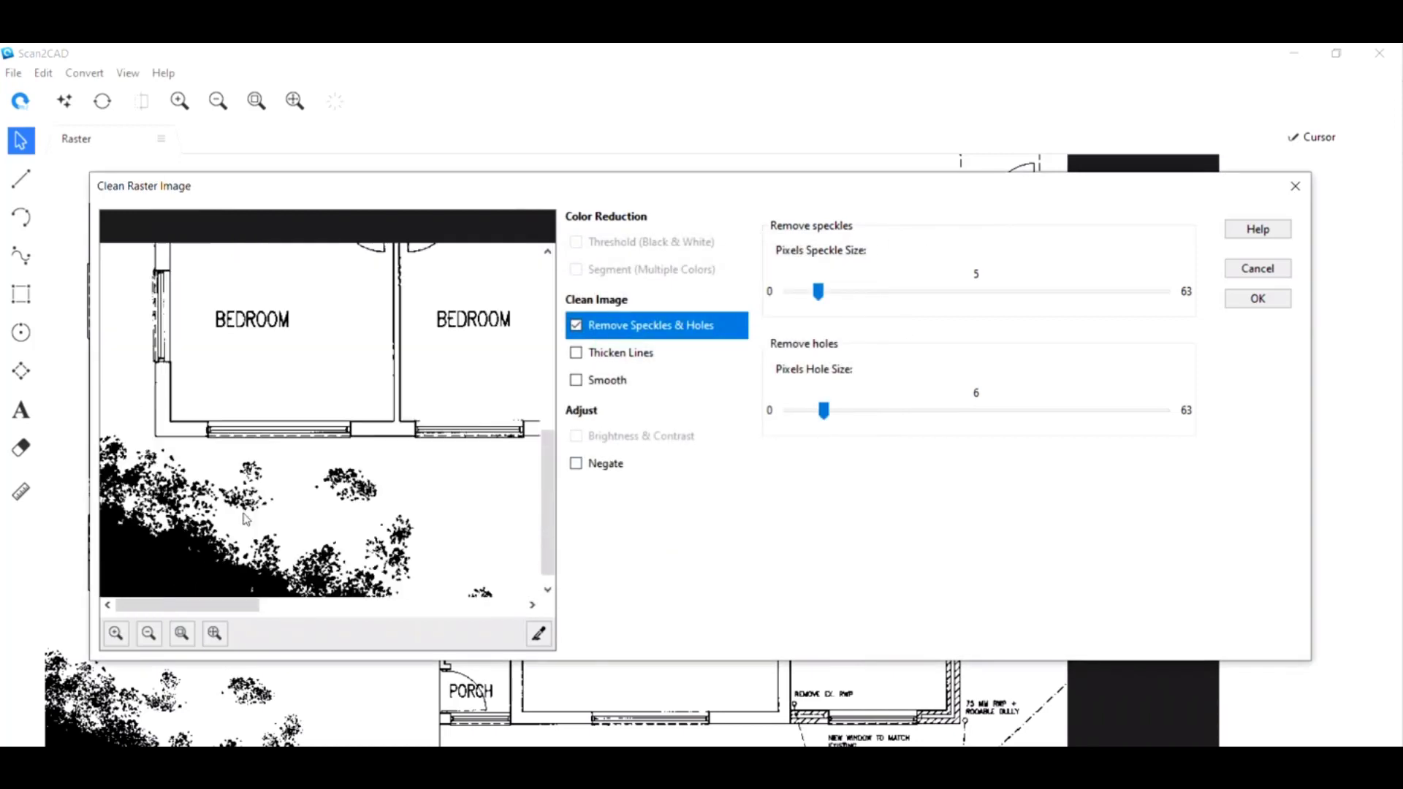
Compare the "BRICK UP EXISTING WINDOW OPENING" note in the preview with Remove Speckles & Holes off and on
scroll(533, 499, "up", 2)
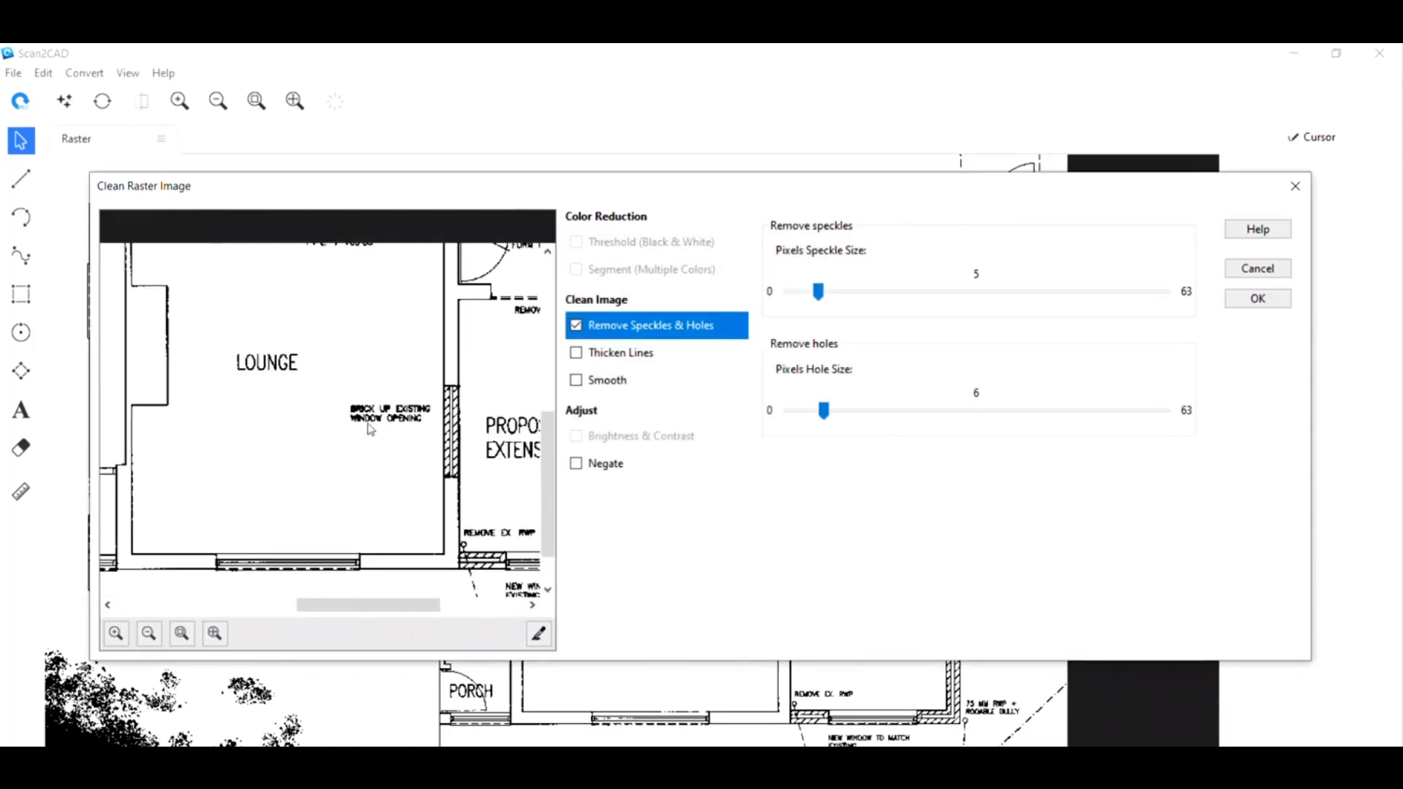
scroll(369, 430, "up", 1)
scroll(358, 435, "up", 3)
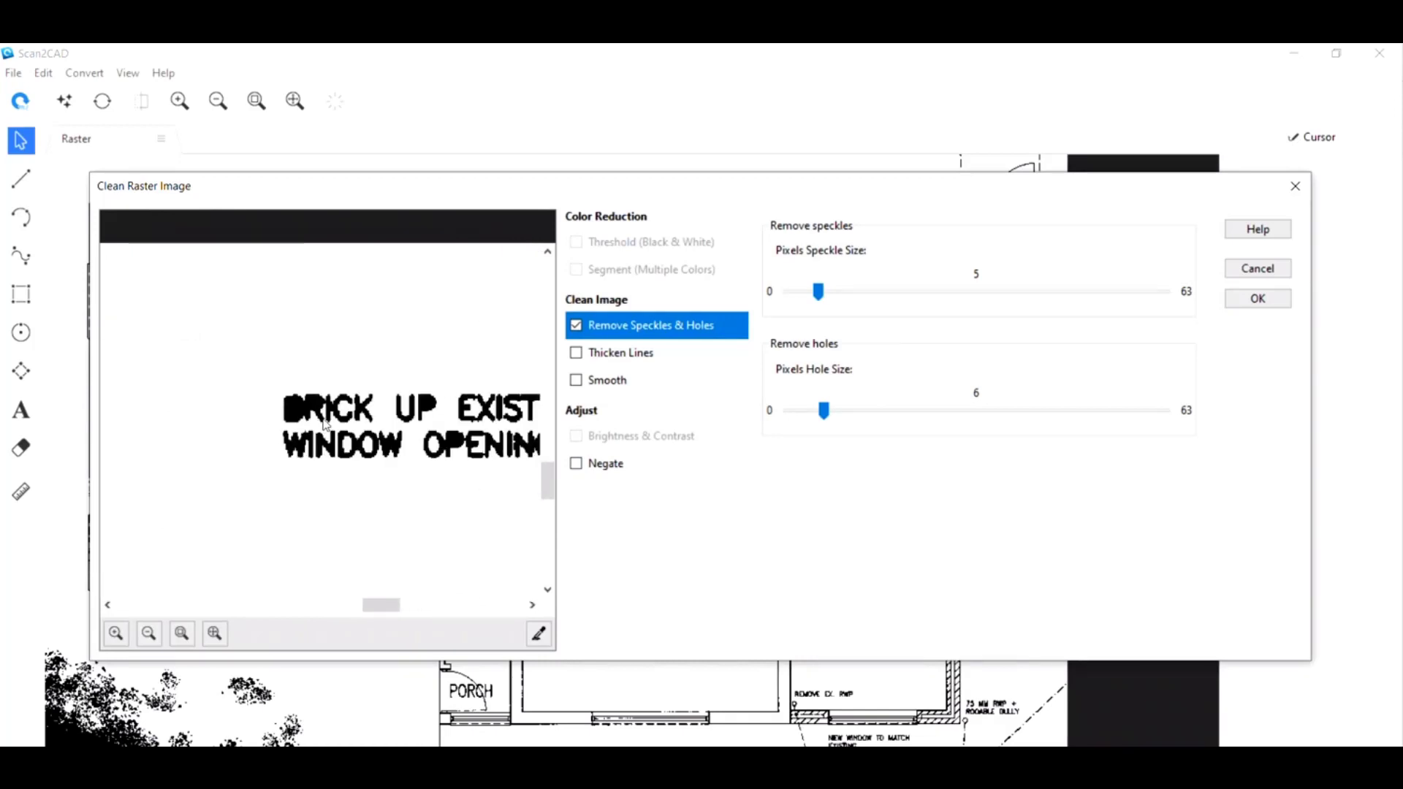
scroll(329, 423, "down", 3)
scroll(416, 488, "up", 1)
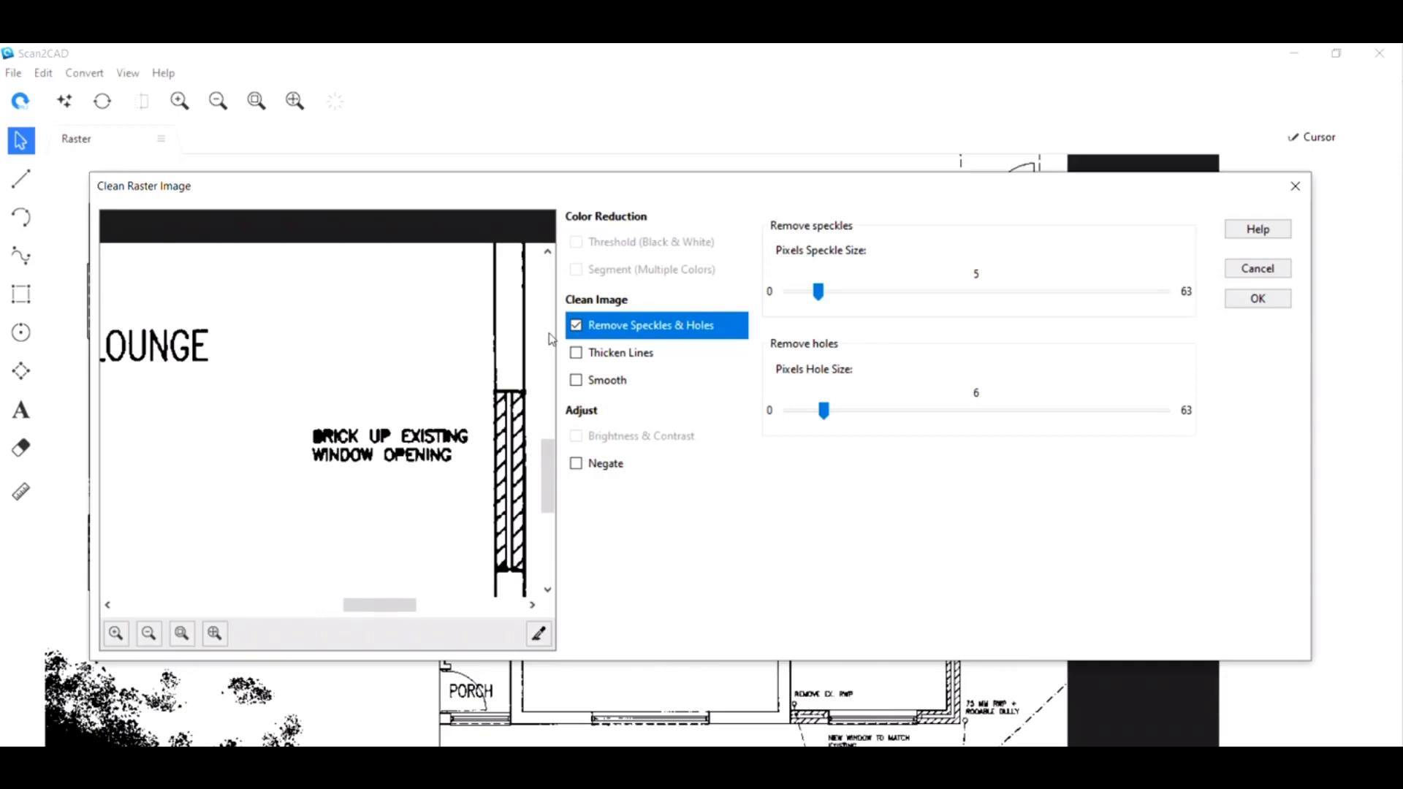
left_click(578, 327)
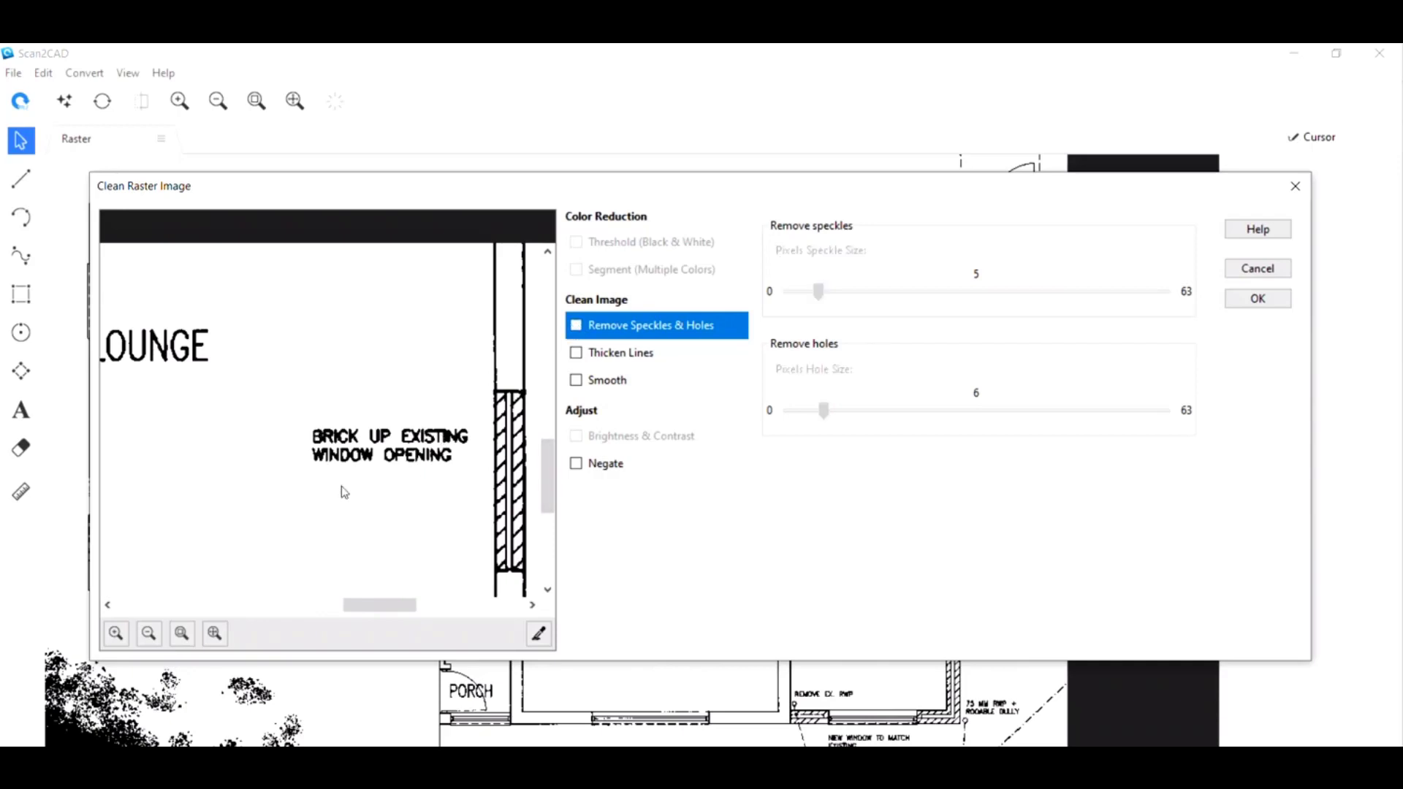
scroll(345, 492, "up", 1)
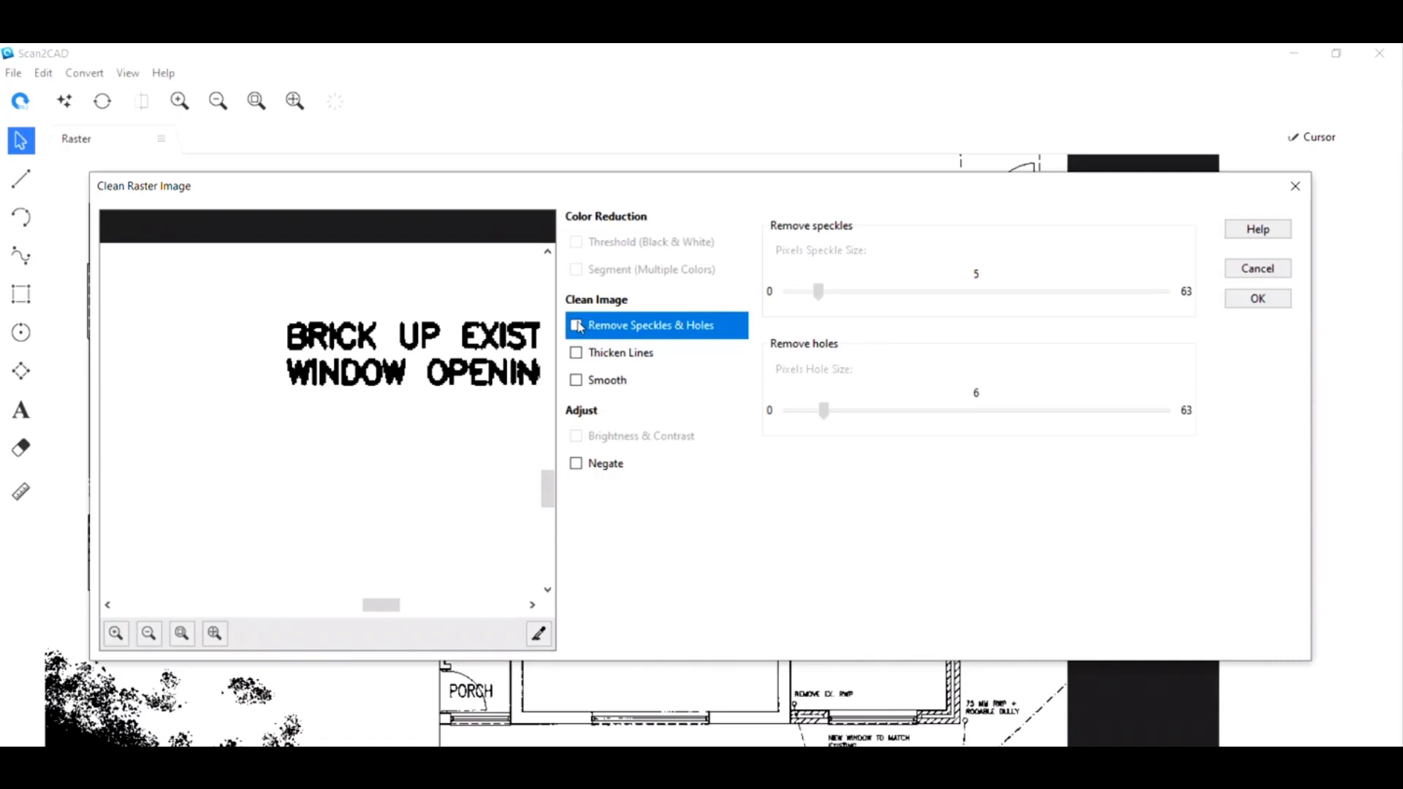
left_click(578, 326)
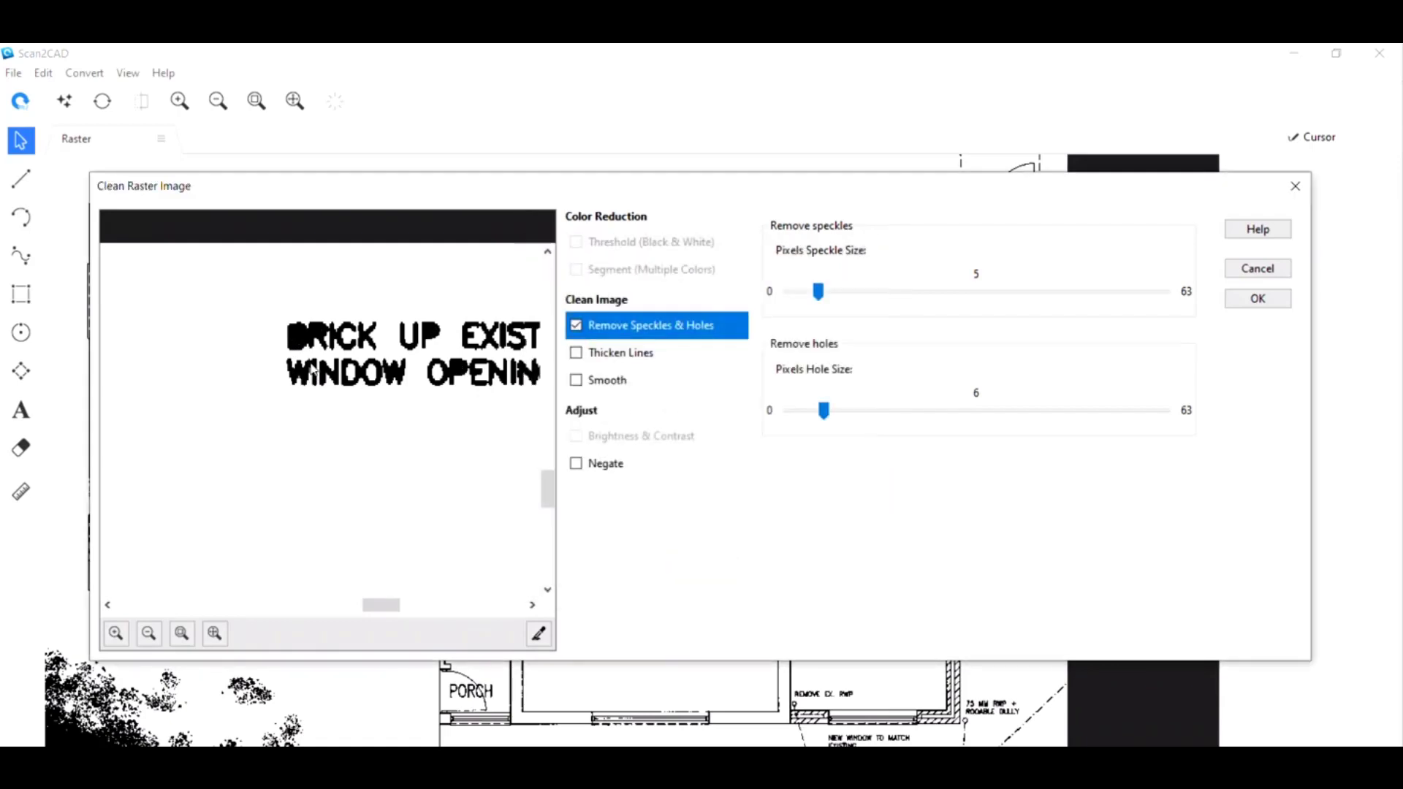
Examine how the cleaning affects the lettering of the lounge notes, including the arched opening and step down notes
scroll(339, 500, "down", 1)
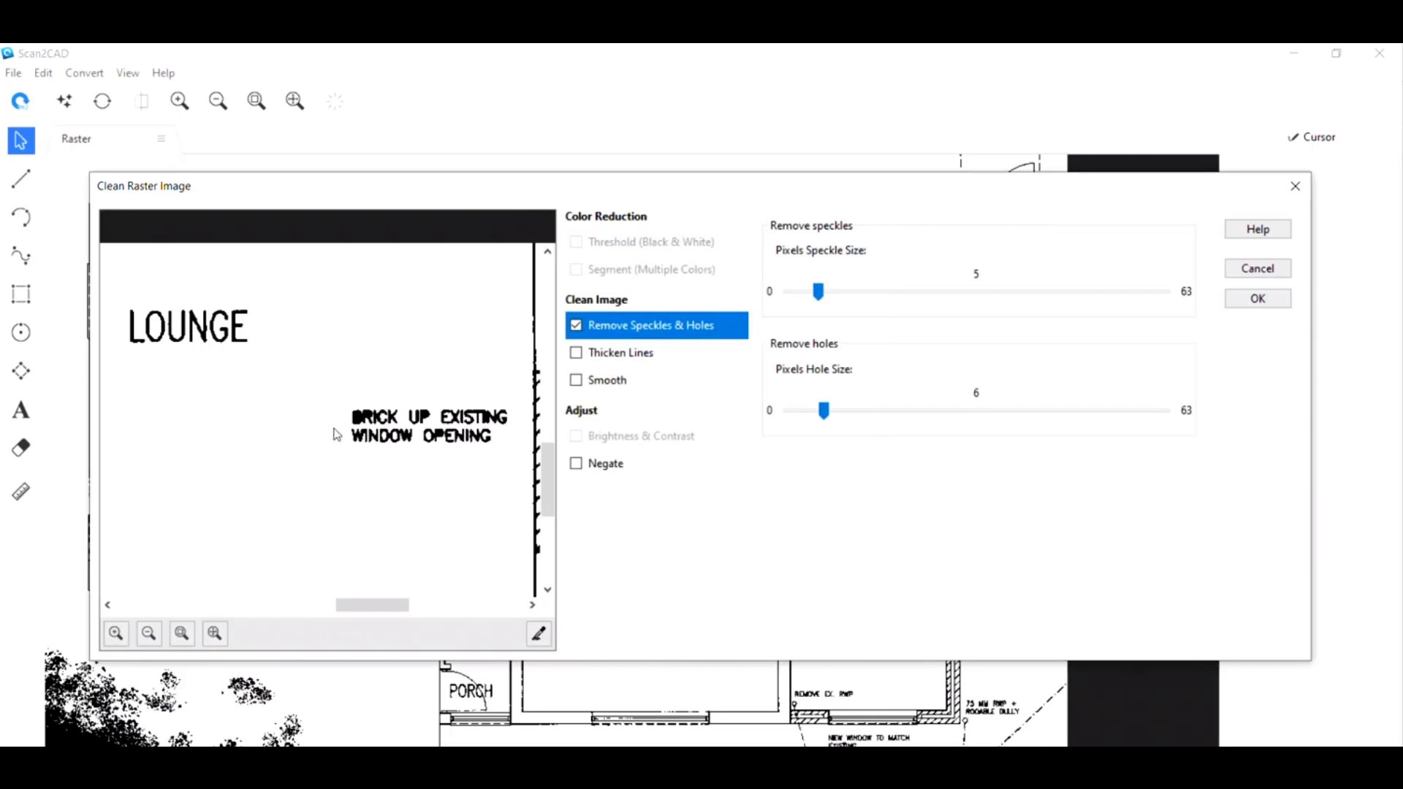
scroll(339, 429, "up", 1)
scroll(342, 431, "up", 1)
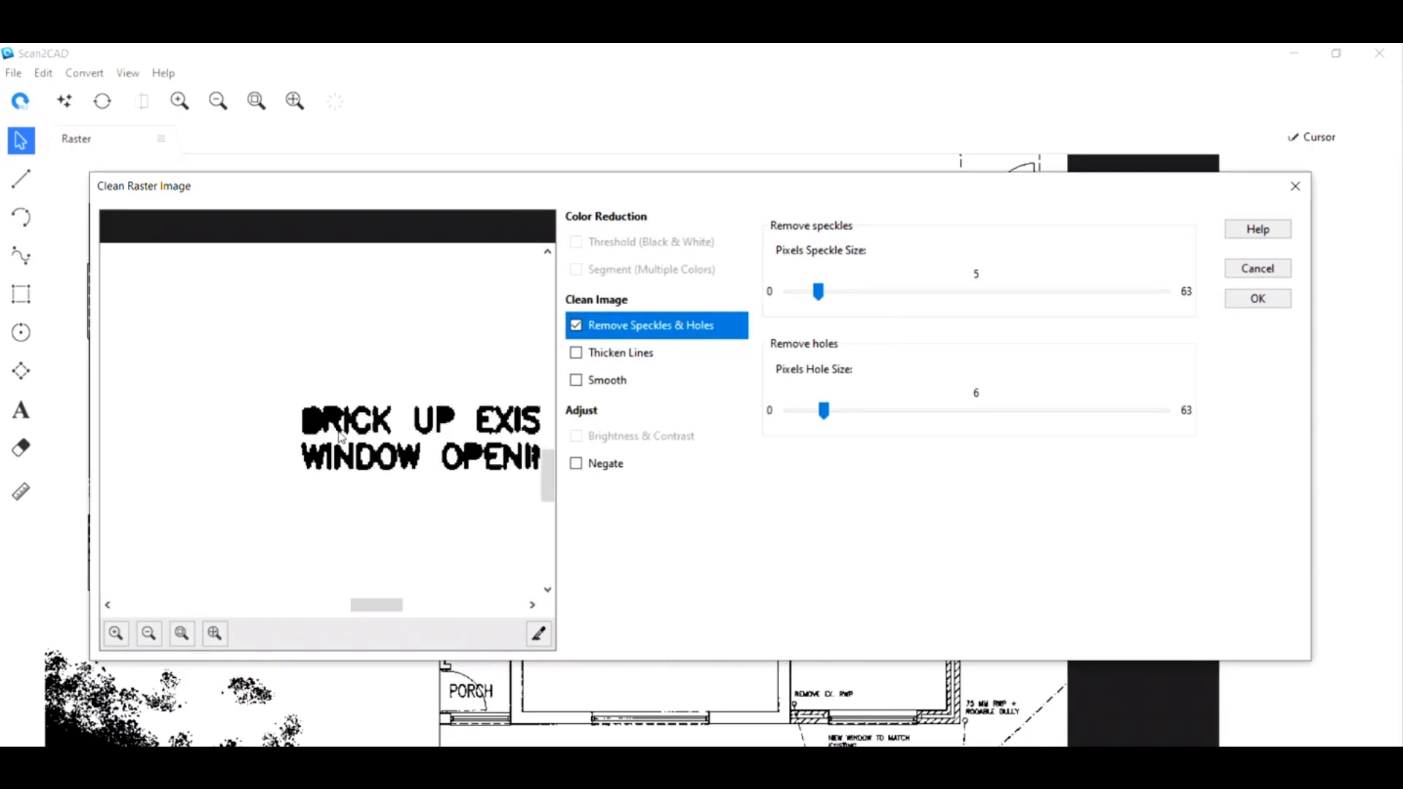
scroll(342, 433, "down", 1)
scroll(342, 433, "down", 1)
scroll(480, 362, "up", 2)
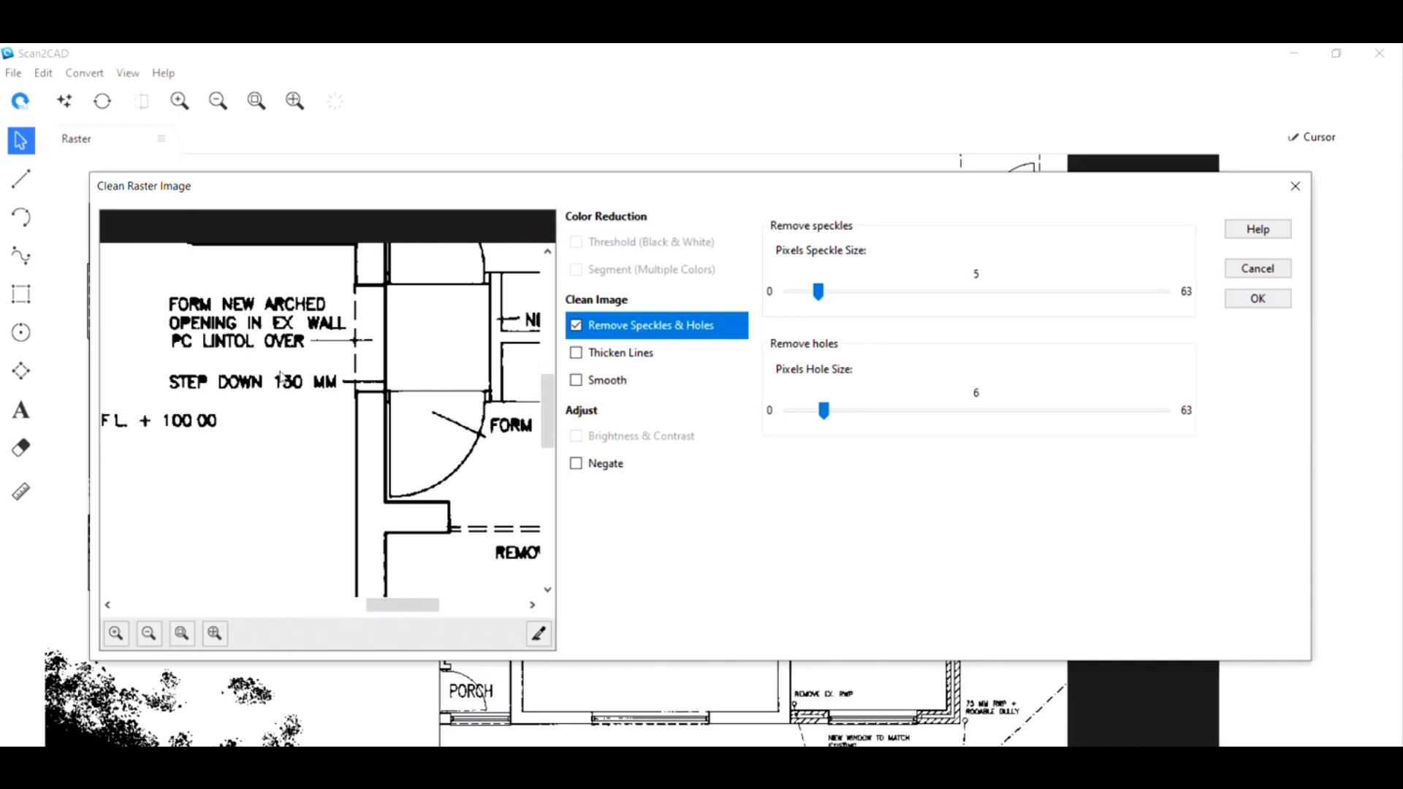
scroll(280, 376, "up", 1)
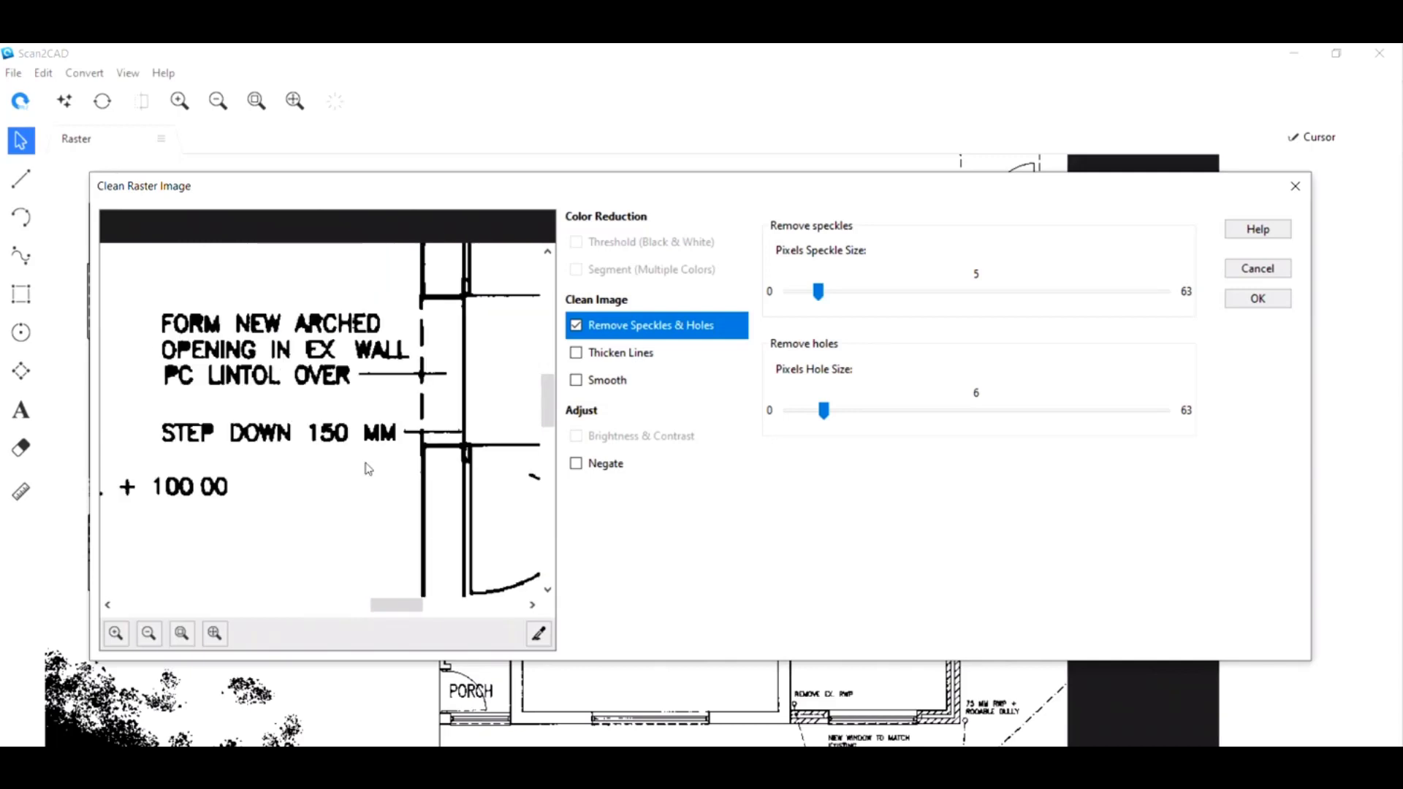
Turn off Remove Speckles & Holes and close the image cleaning dialog without applying it
scroll(540, 369, "down", 5)
left_click(579, 327)
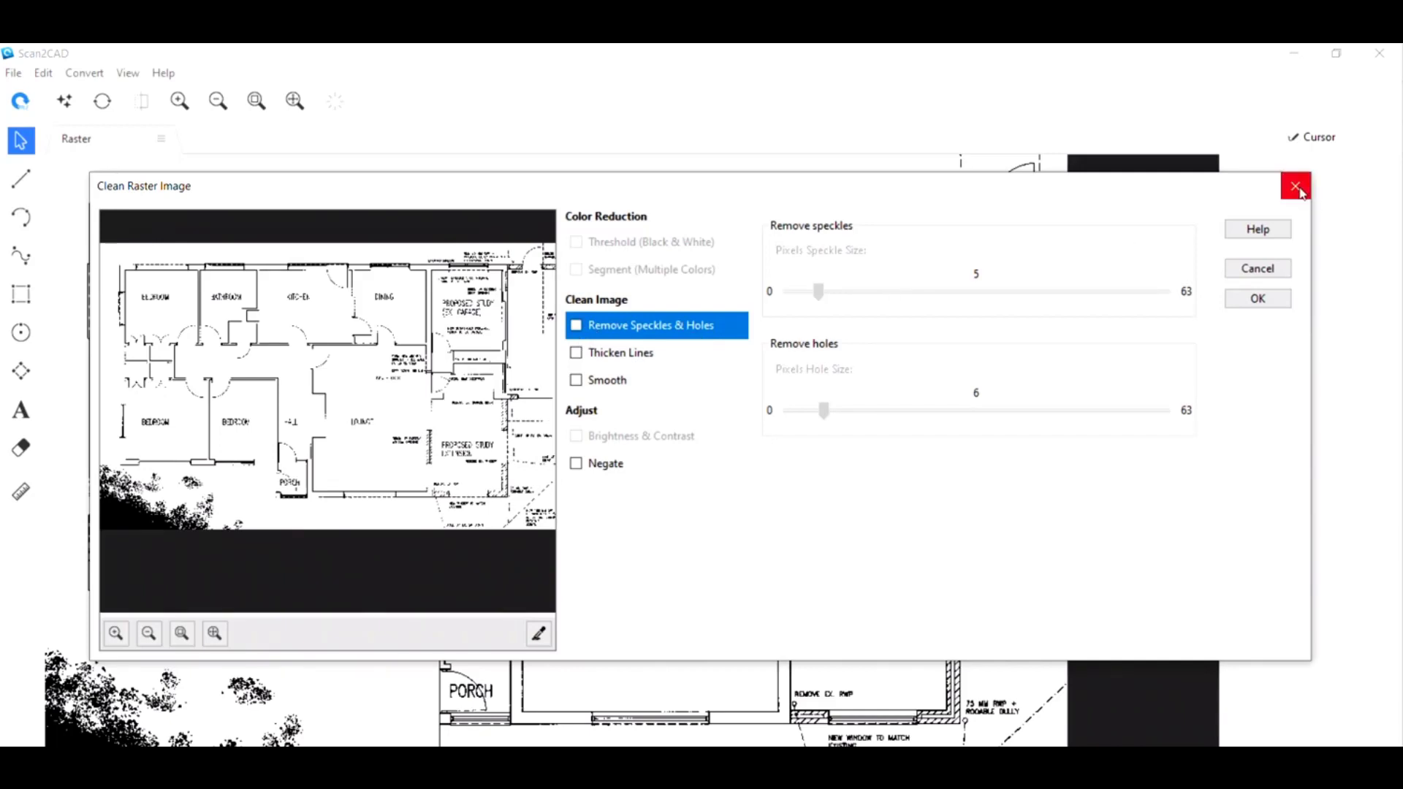
left_click(1296, 185)
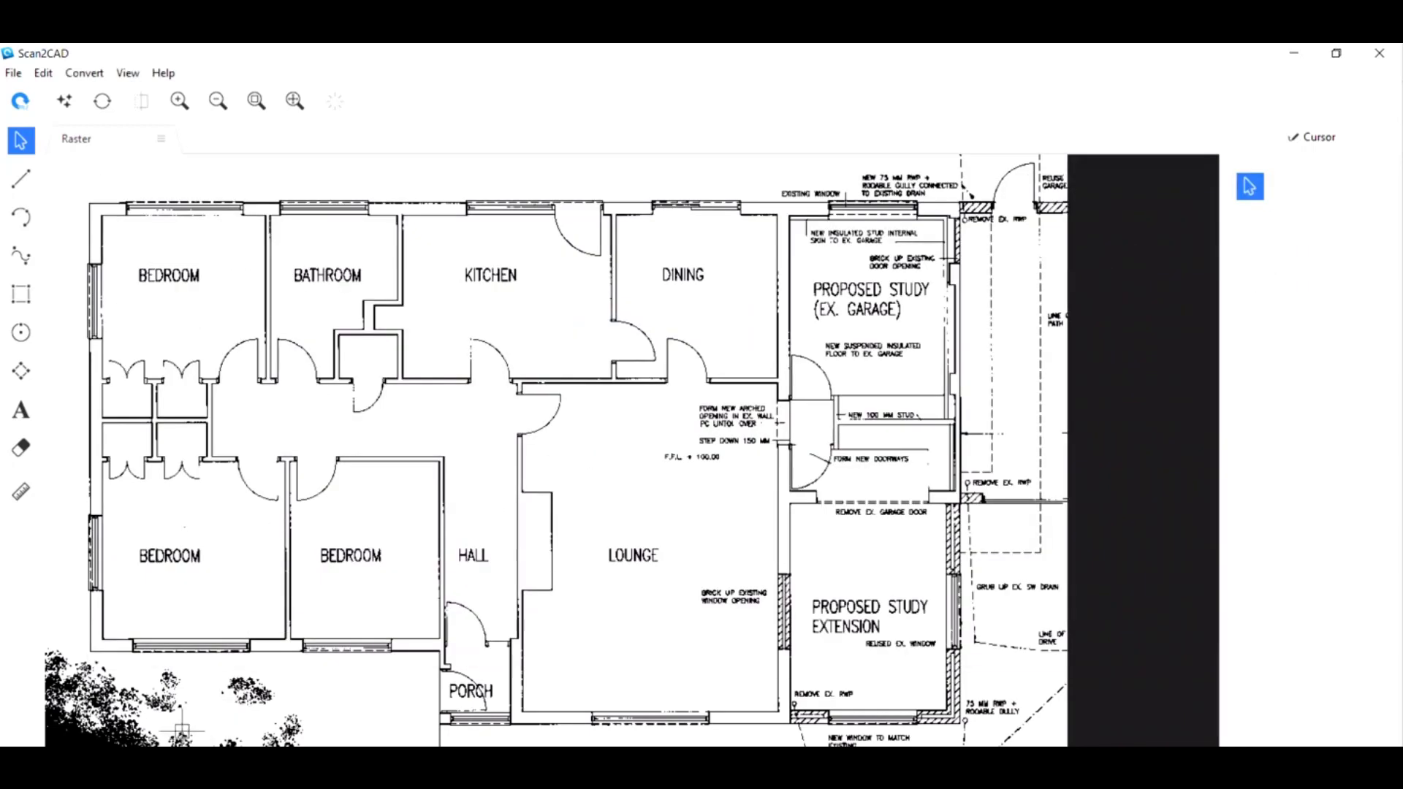
Erase the main clusters of speckles below the two lower bedrooms with rectangular areas of the Erase tool
scroll(176, 724, "up", 3)
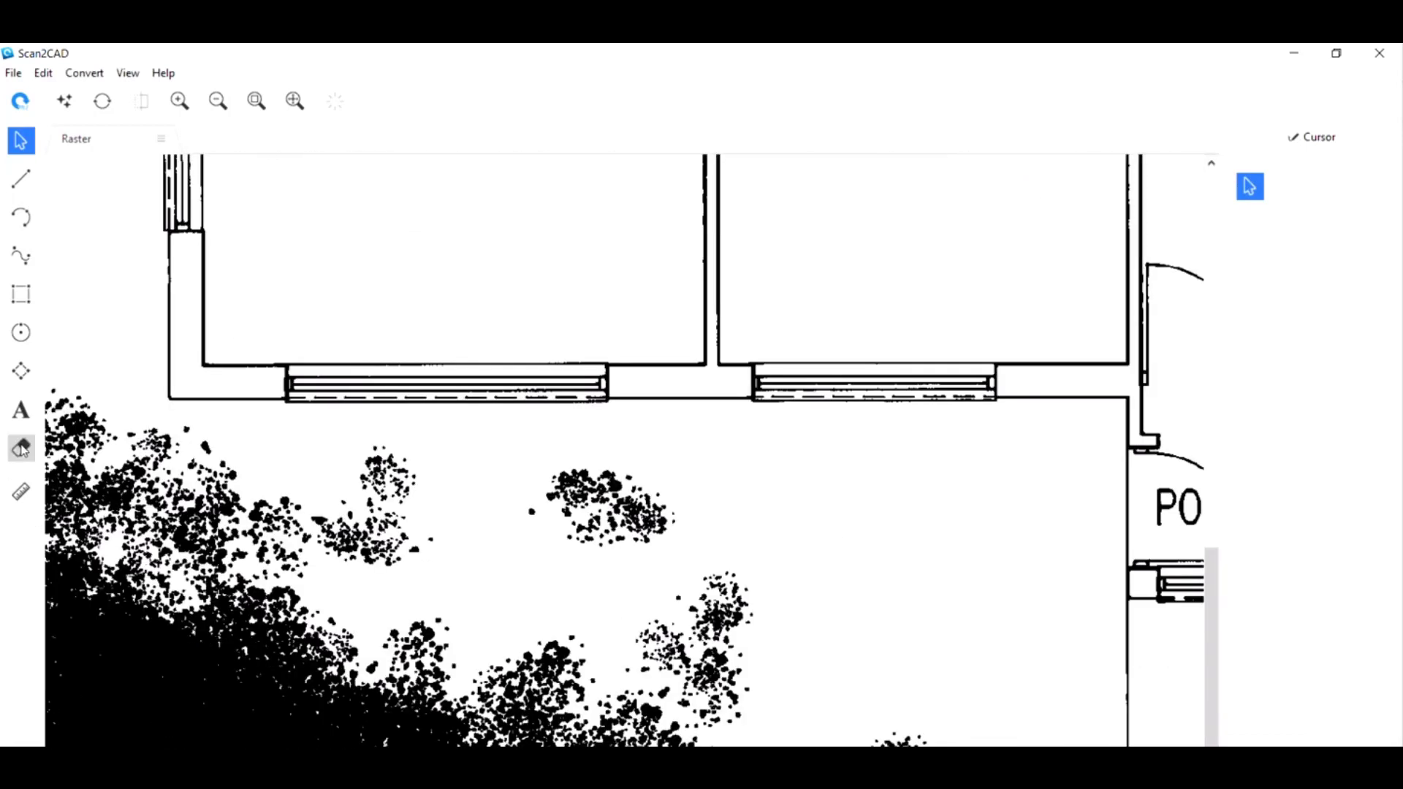
left_click(22, 448)
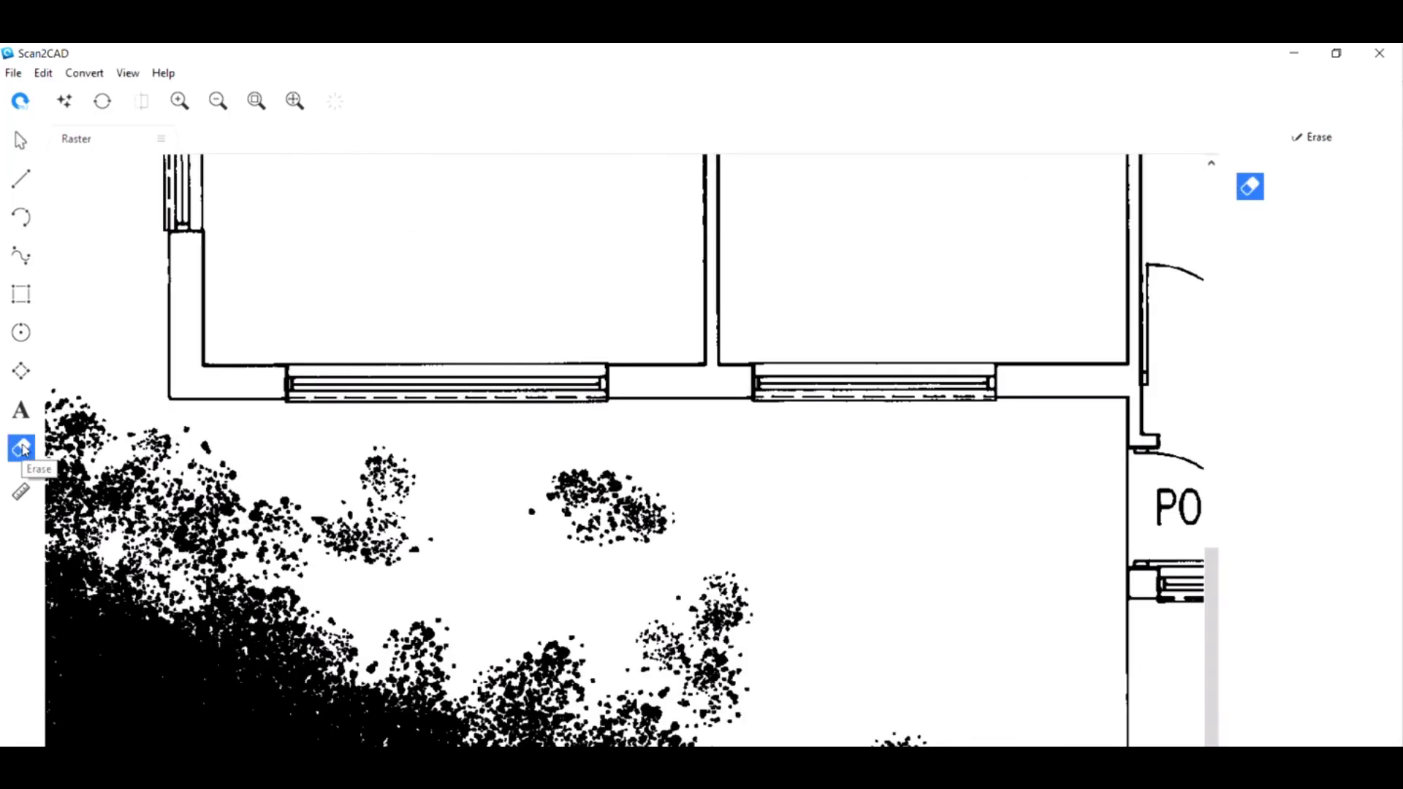
mouse_move(746, 484)
left_mouse_down()
mouse_move(653, 542)
mouse_move(179, 719)
left_mouse_up()
left_click_drag(671, 460, 112, 557)
left_click_drag(106, 354, 23, 505)
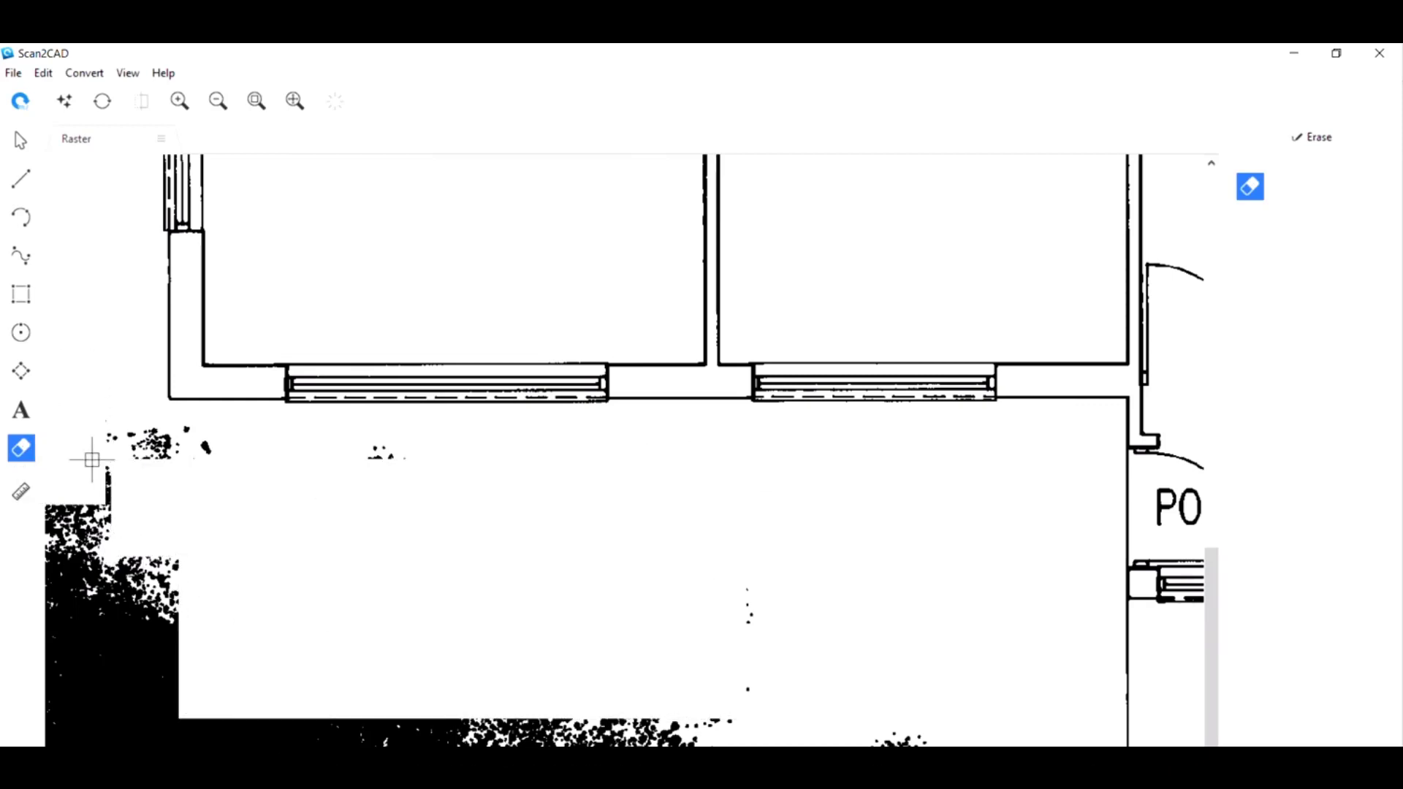
Erase the remaining black noise and stray speckles below and beside the bedrooms' outer wall
left_click_drag(84, 418, 179, 598)
mouse_move(148, 419)
left_mouse_down()
mouse_move(645, 671)
mouse_move(1041, 745)
left_mouse_up()
left_click_drag(343, 494, 163, 746)
mouse_move(166, 464)
left_mouse_down()
mouse_move(84, 594)
mouse_move(56, 745)
mouse_move(95, 745)
mouse_move(45, 746)
left_mouse_up()
scroll(203, 612, "down", 2)
scroll(286, 593, "up", 1)
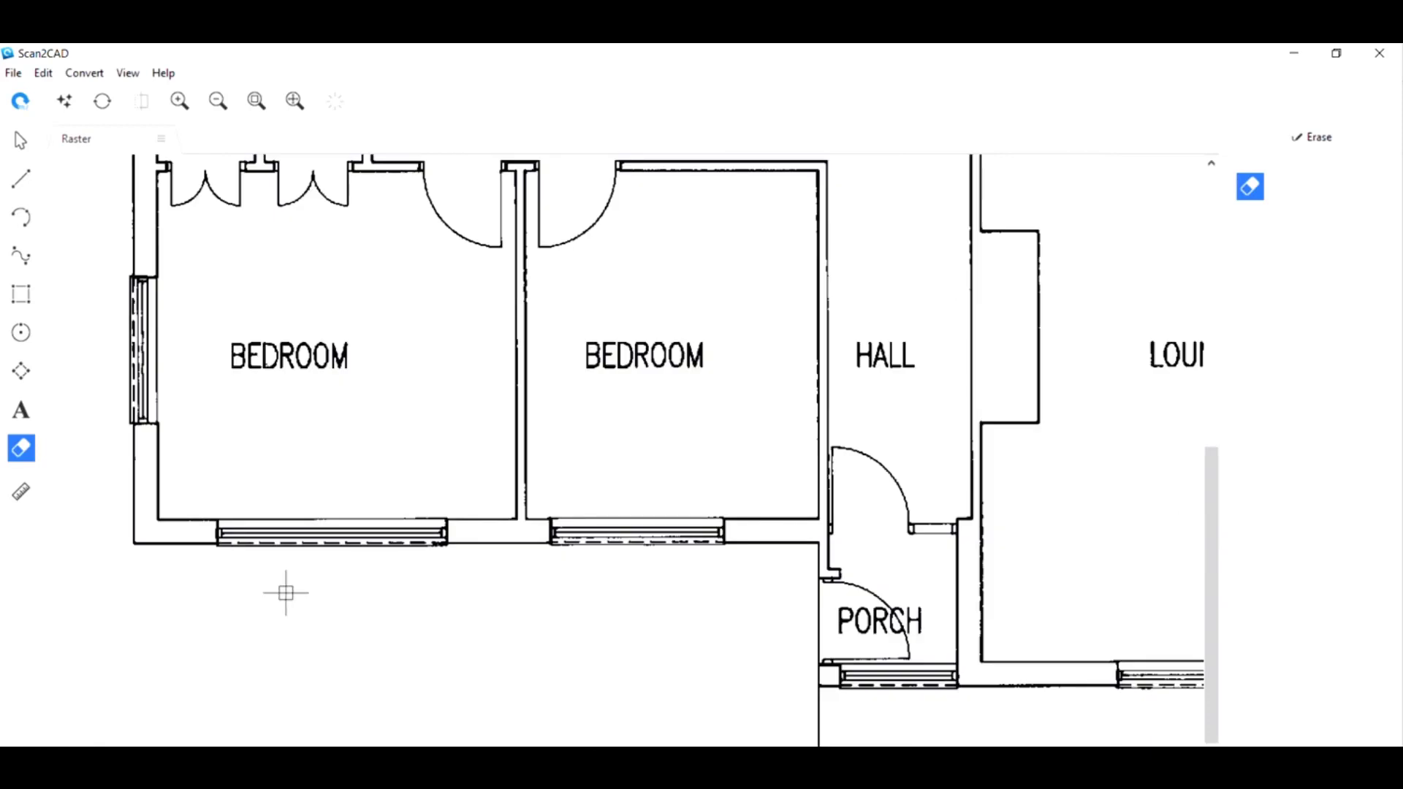
scroll(183, 595, "up", 2)
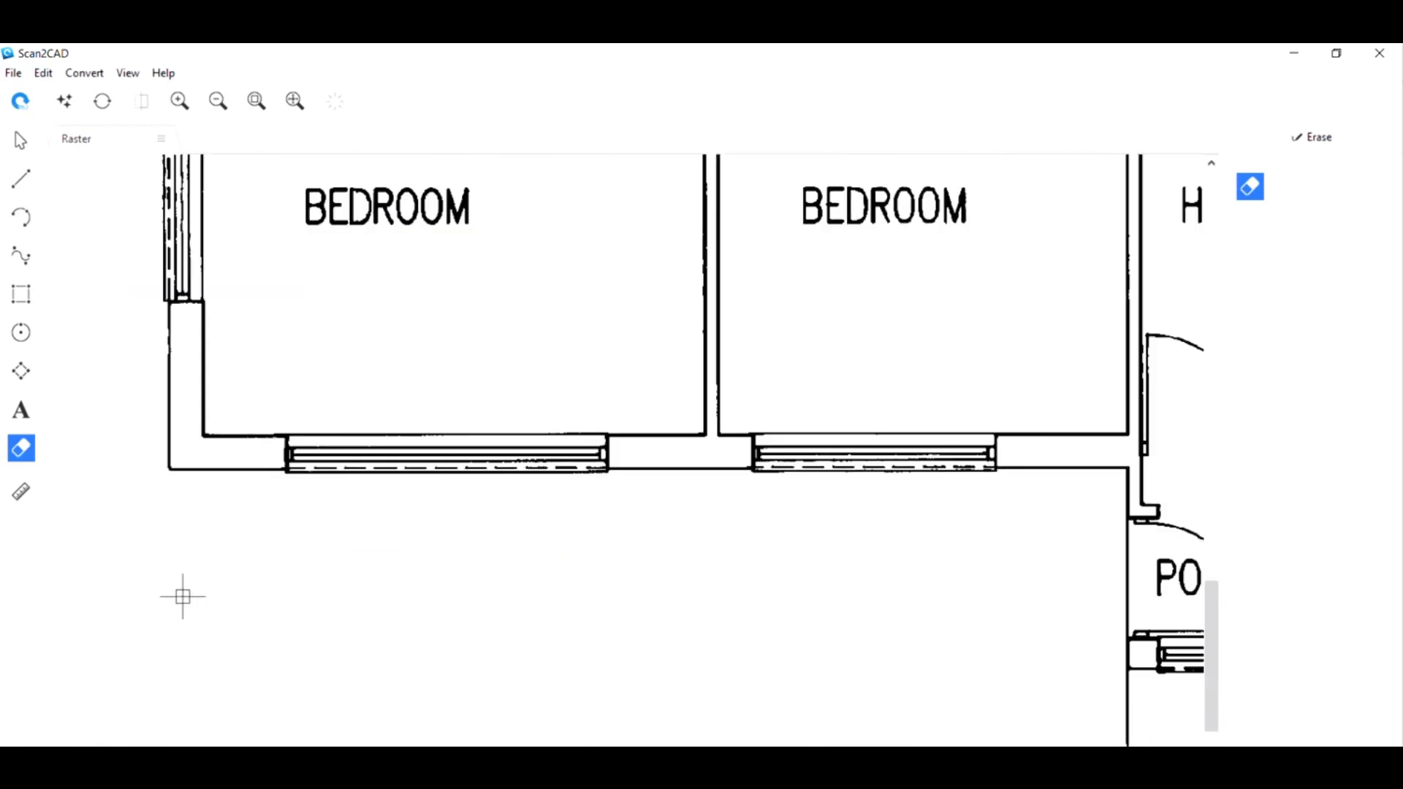
Draw a solid black rectangle in the empty area below the lower-left bedroom's outer wall
left_click(22, 302)
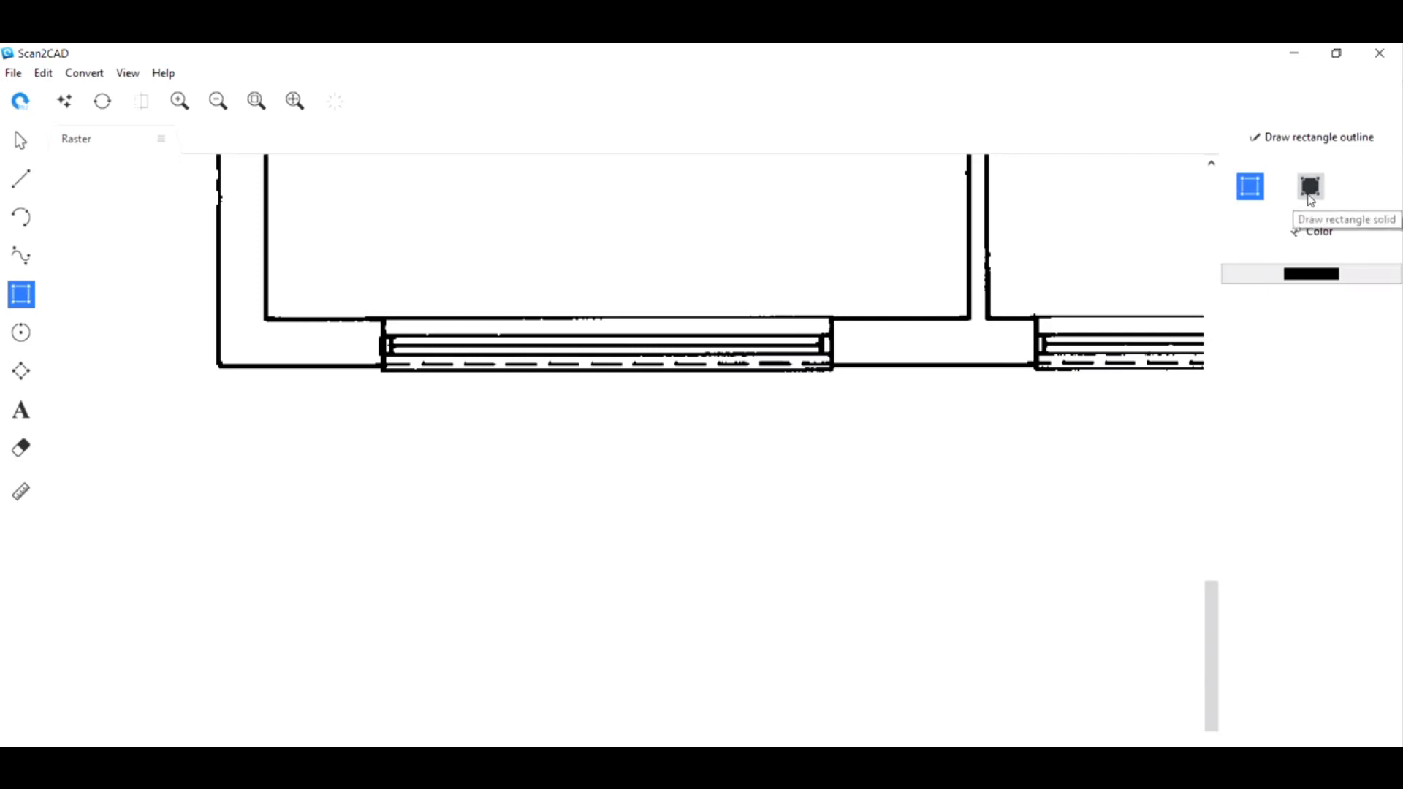
left_click(1310, 188)
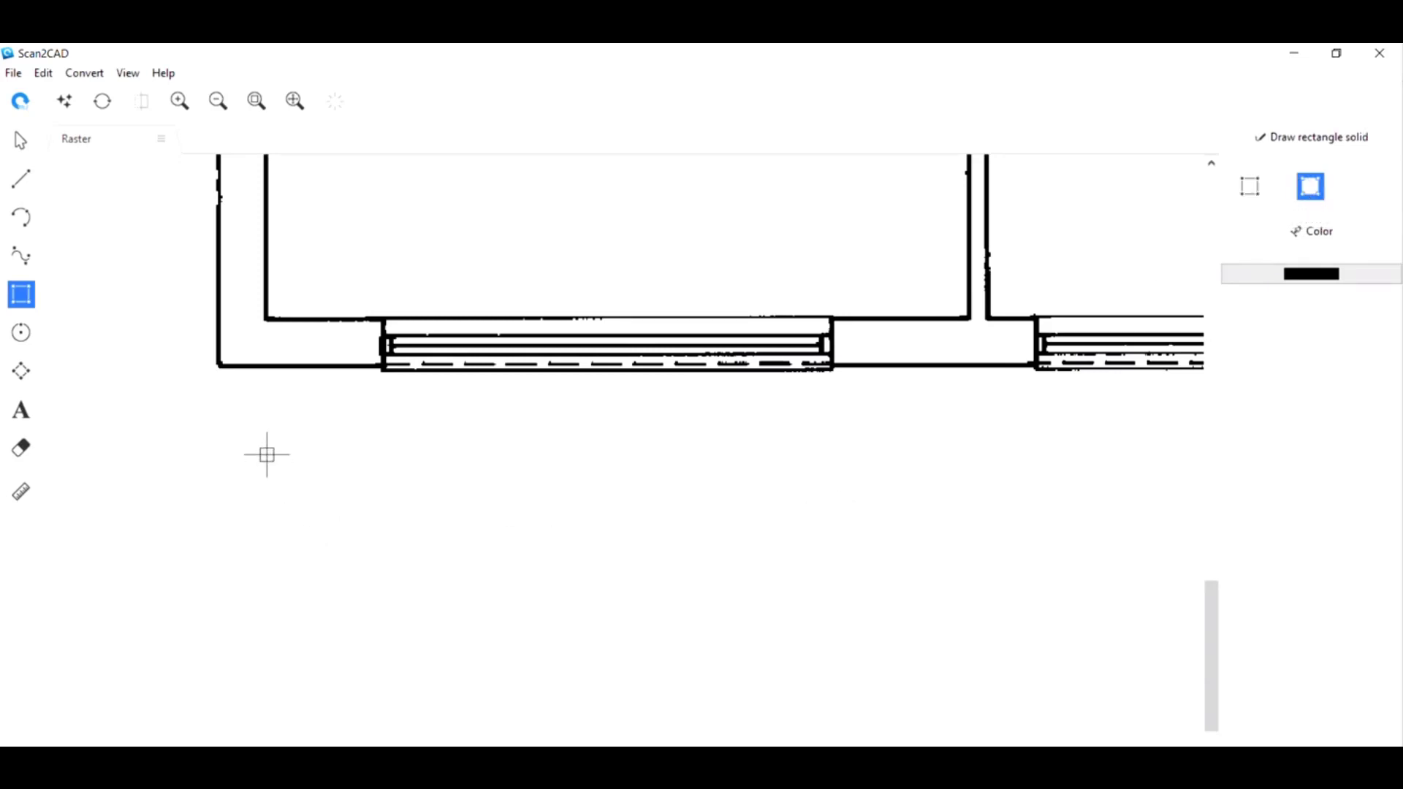
left_click_drag(267, 456, 699, 642)
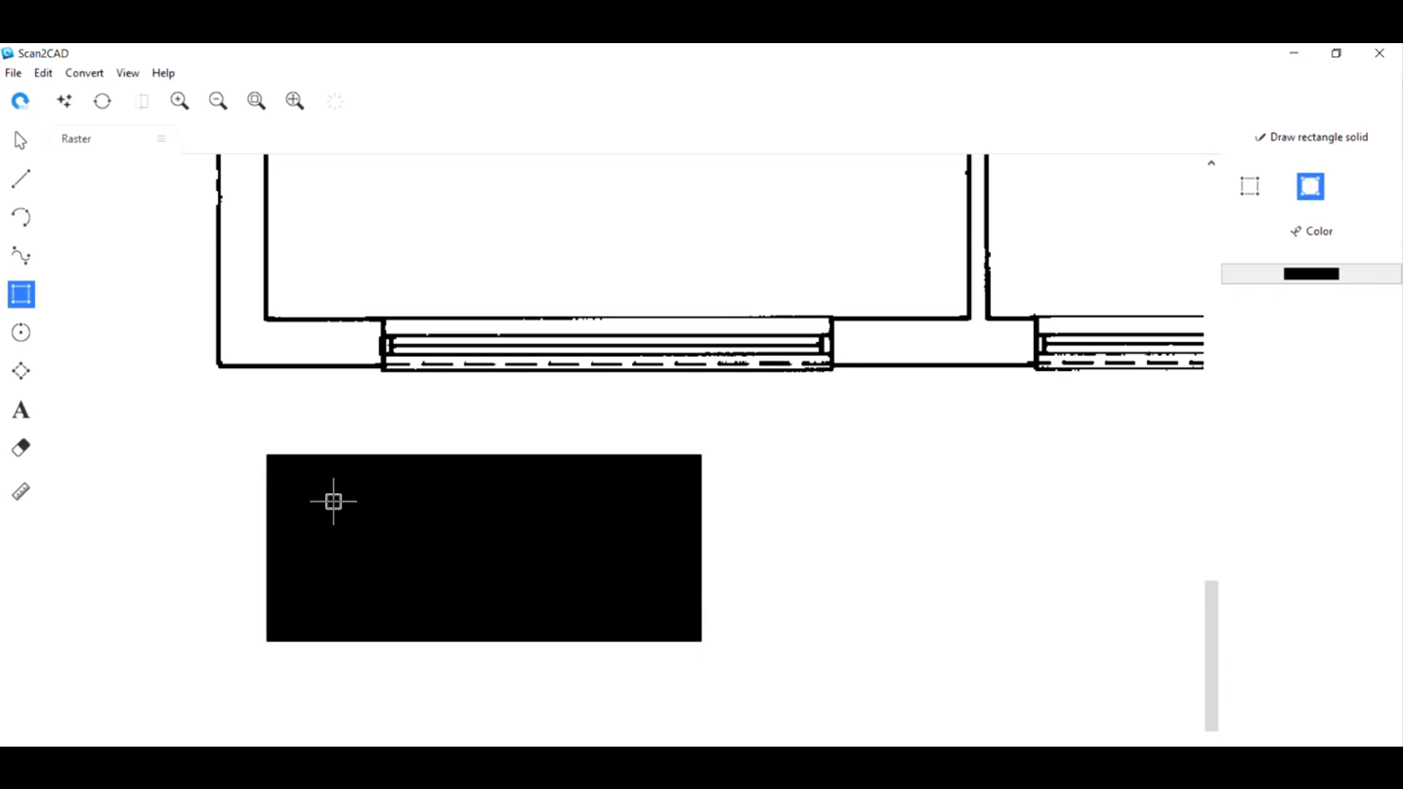
Erase the solid black rectangle below the lower-left bedroom with one rectangular area of the Erase tool
left_click(22, 447)
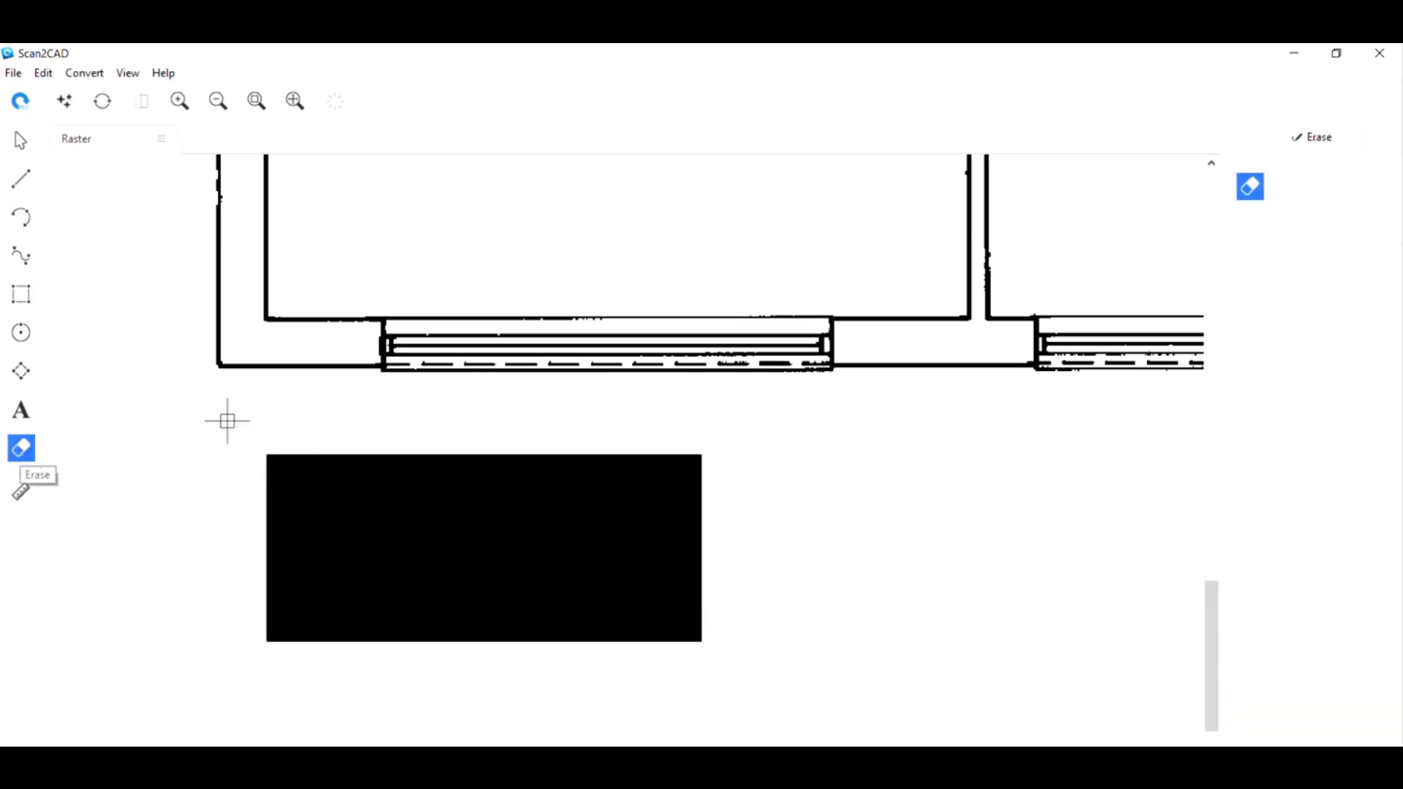
left_click_drag(226, 419, 712, 654)
scroll(460, 607, "down", 6)
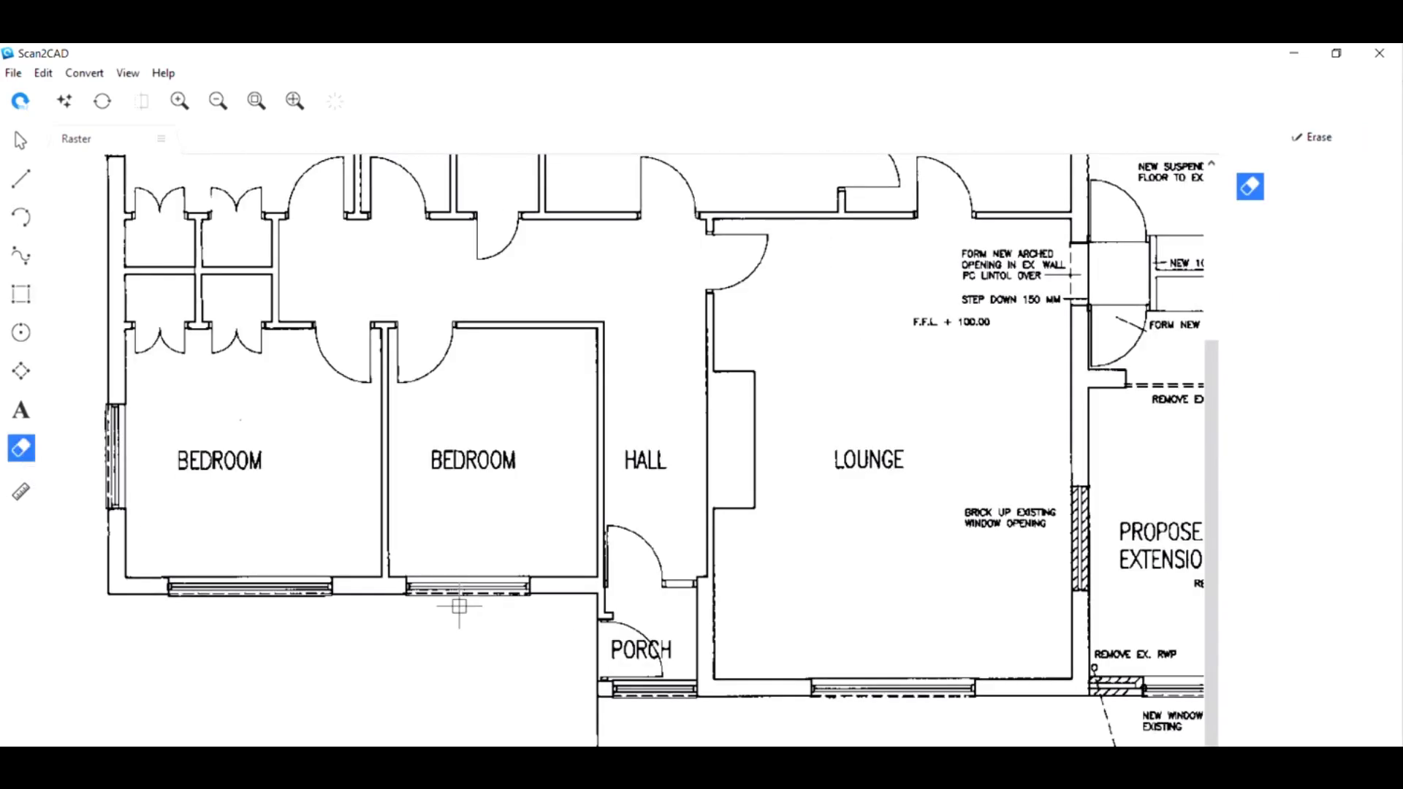
scroll(229, 551, "up", 3)
scroll(219, 541, "down", 4)
scroll(219, 670, "up", 4)
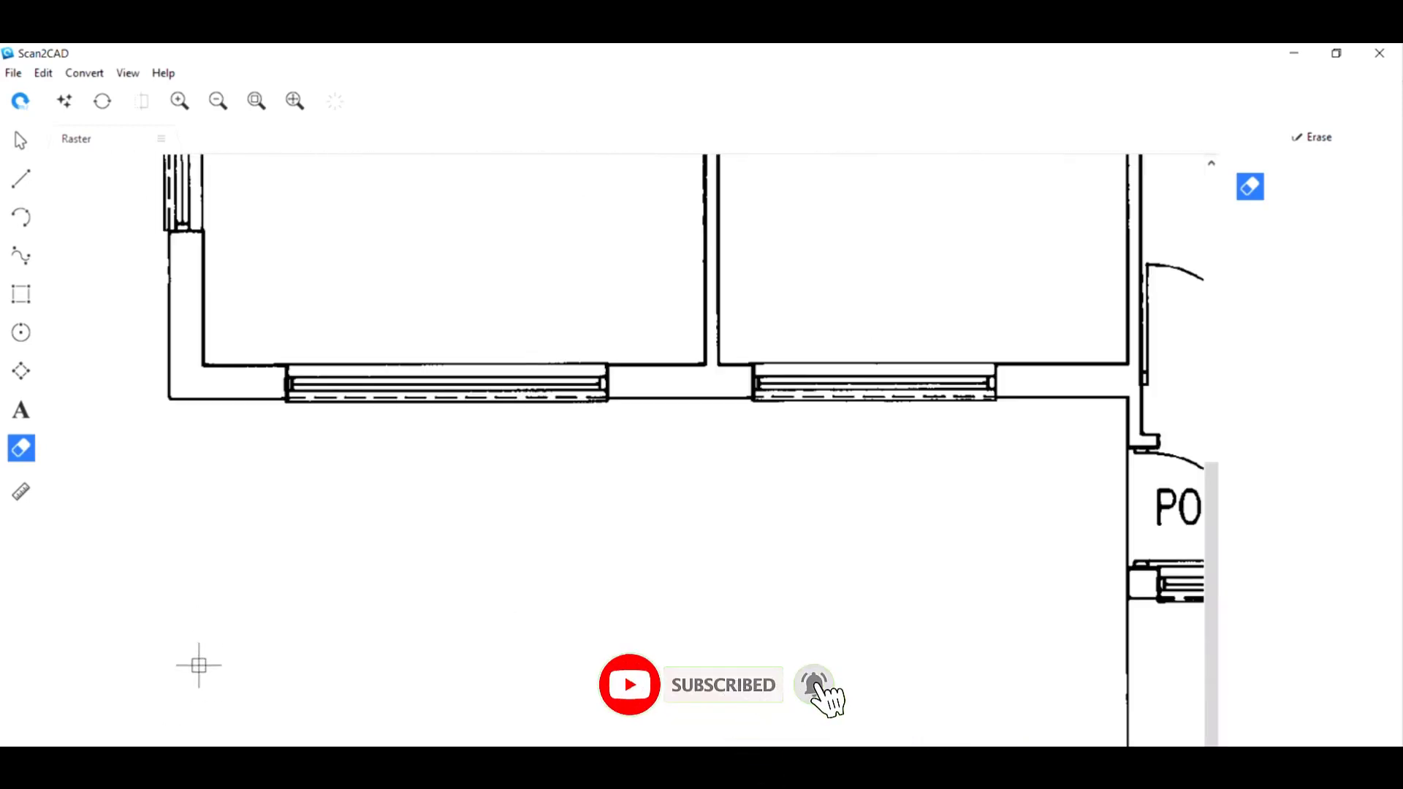
scroll(198, 665, "down", 3)
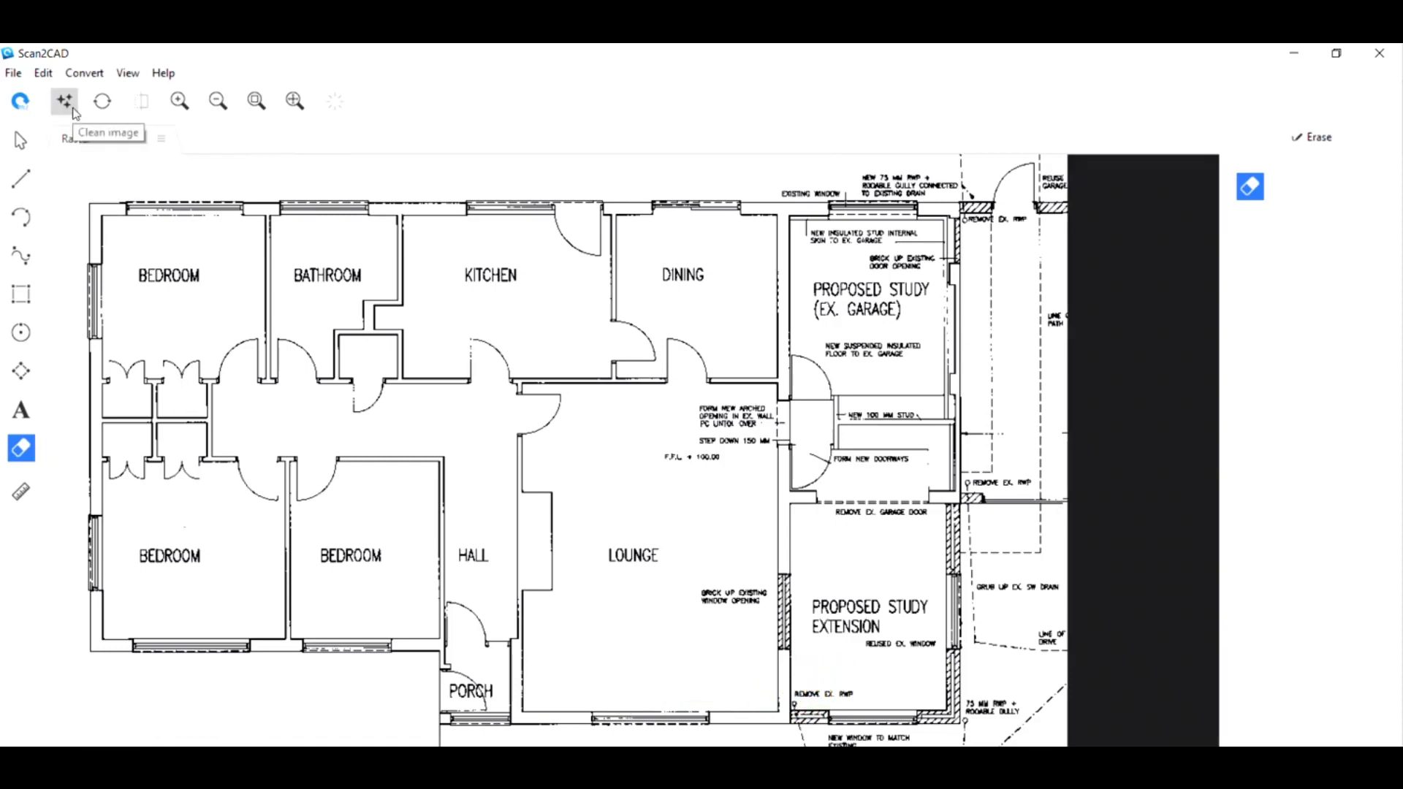
Preview Thicken Lines in the image cleaning settings on the lounge's wall and window opening note, and turn it off again
left_click(65, 101)
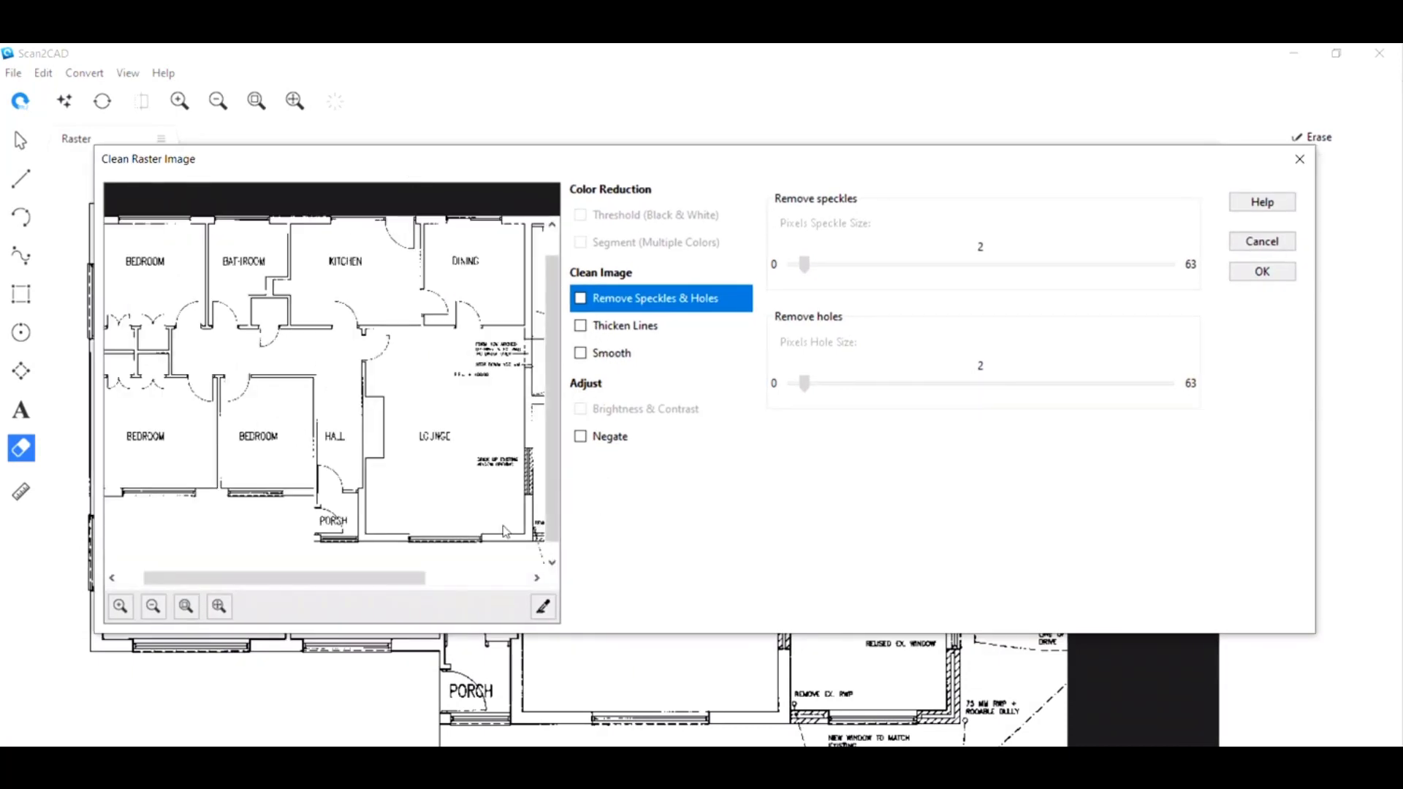
scroll(510, 458, "up", 3)
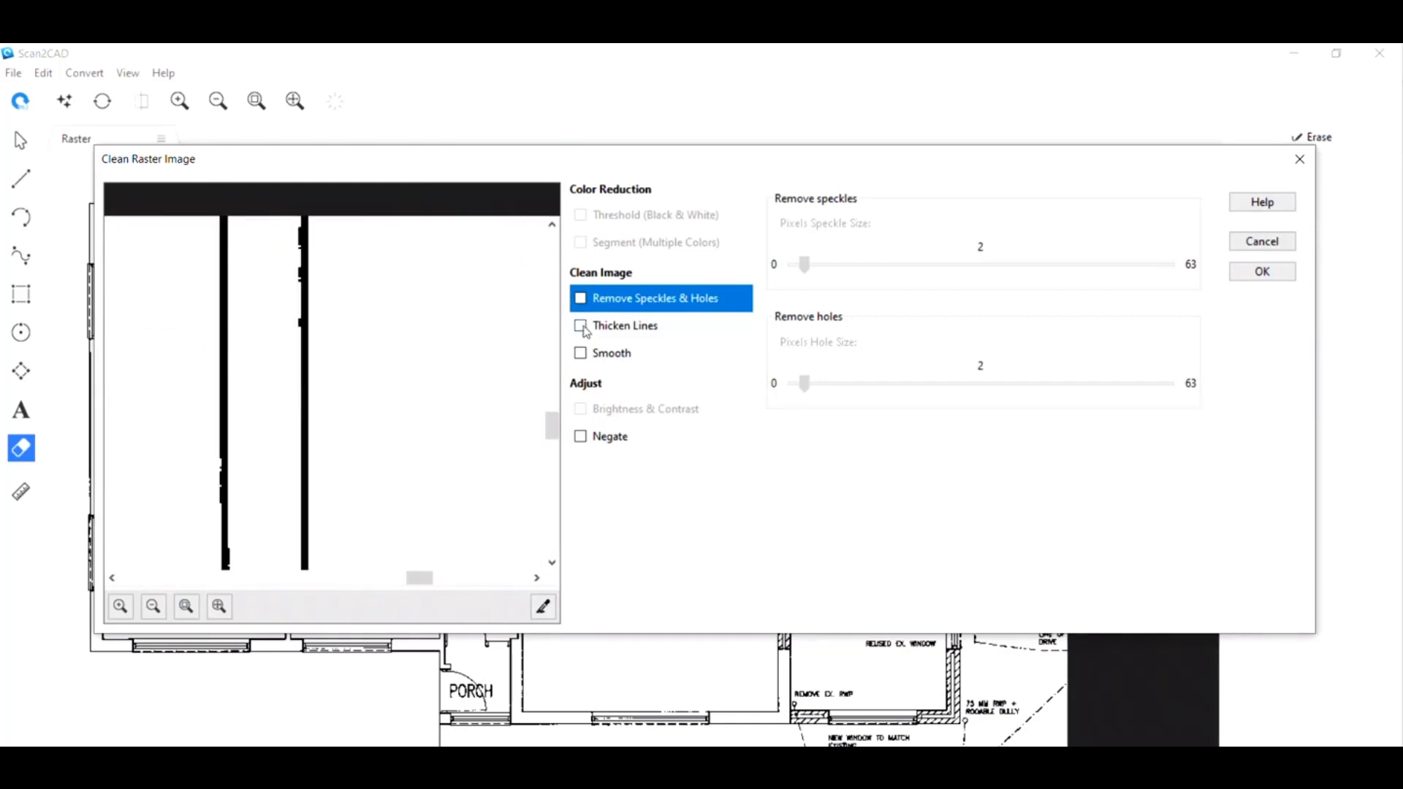
left_click(580, 326)
scroll(325, 399, "down", 2)
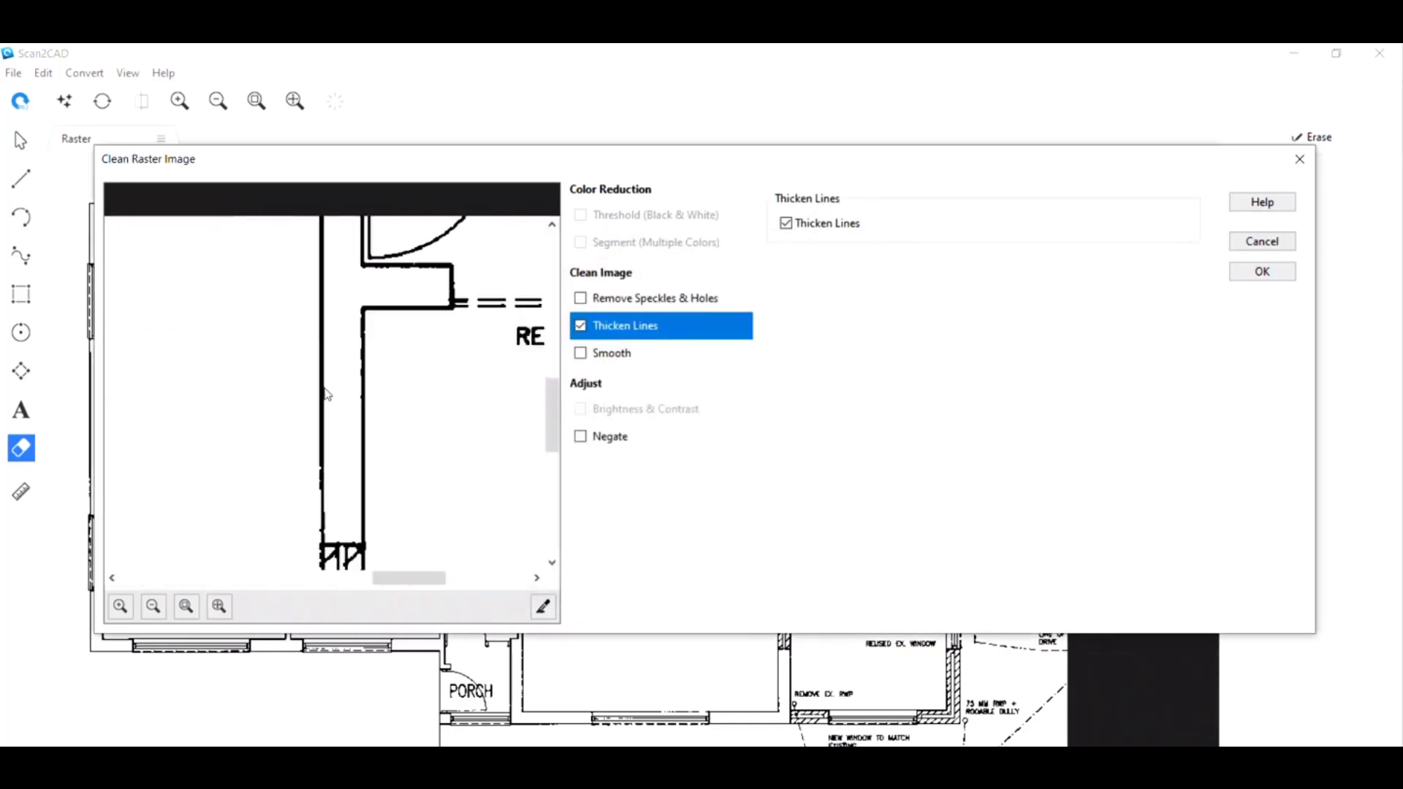
scroll(356, 523, "up", 1)
scroll(437, 478, "up", 2)
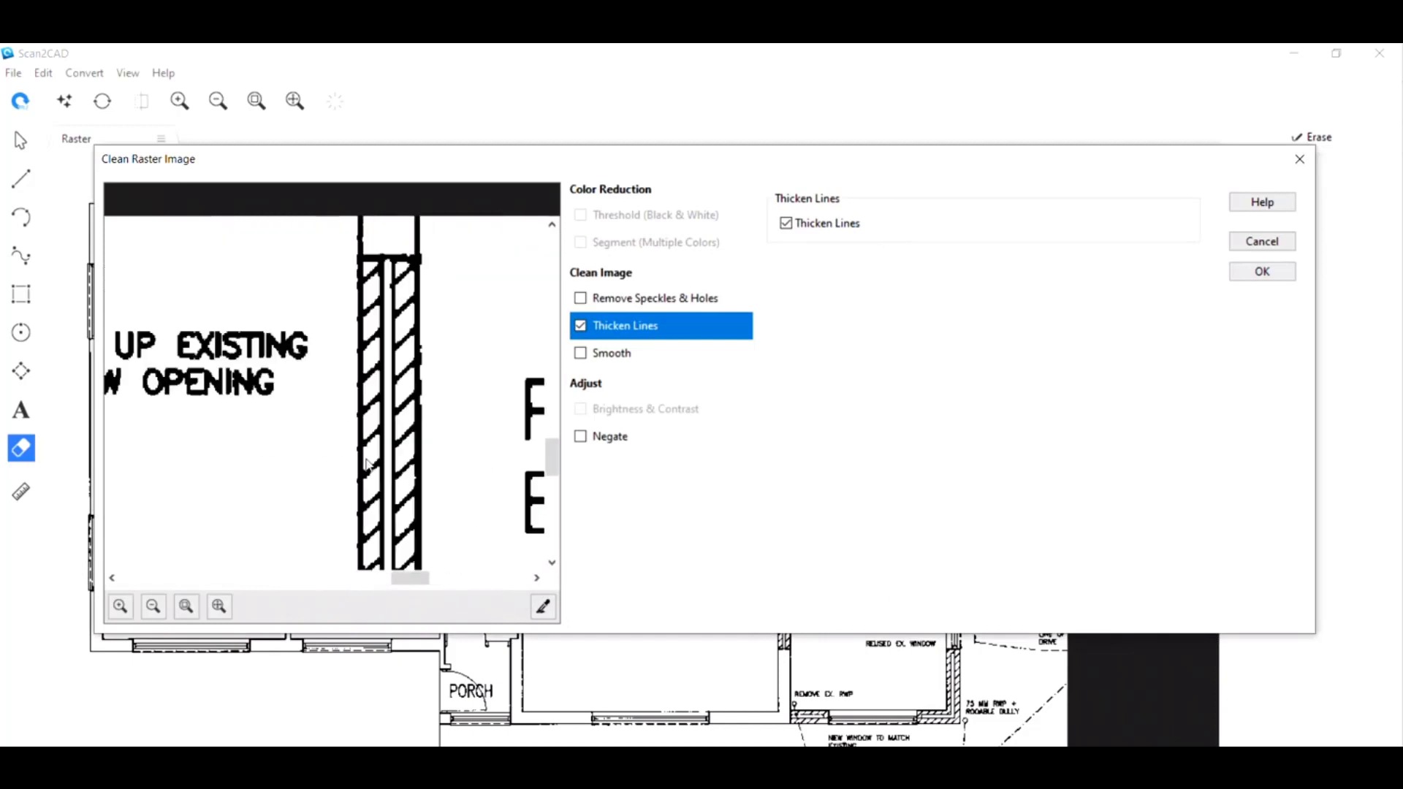
scroll(366, 463, "down", 4)
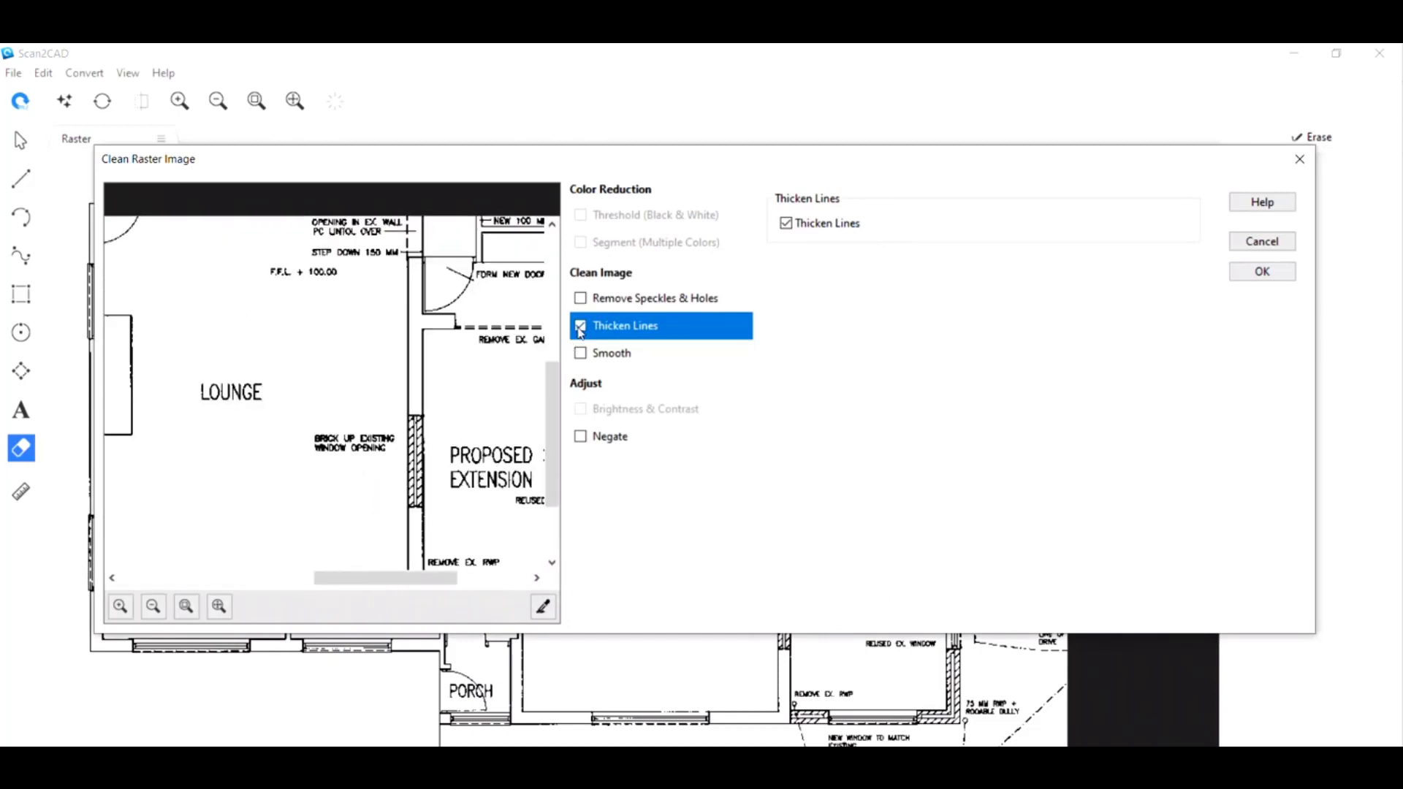
left_click(580, 326)
Turn on Smooth with the cleaning preview focused on the rough wall between the two lower bedrooms
scroll(300, 442, "down", 2)
scroll(255, 479, "up", 2)
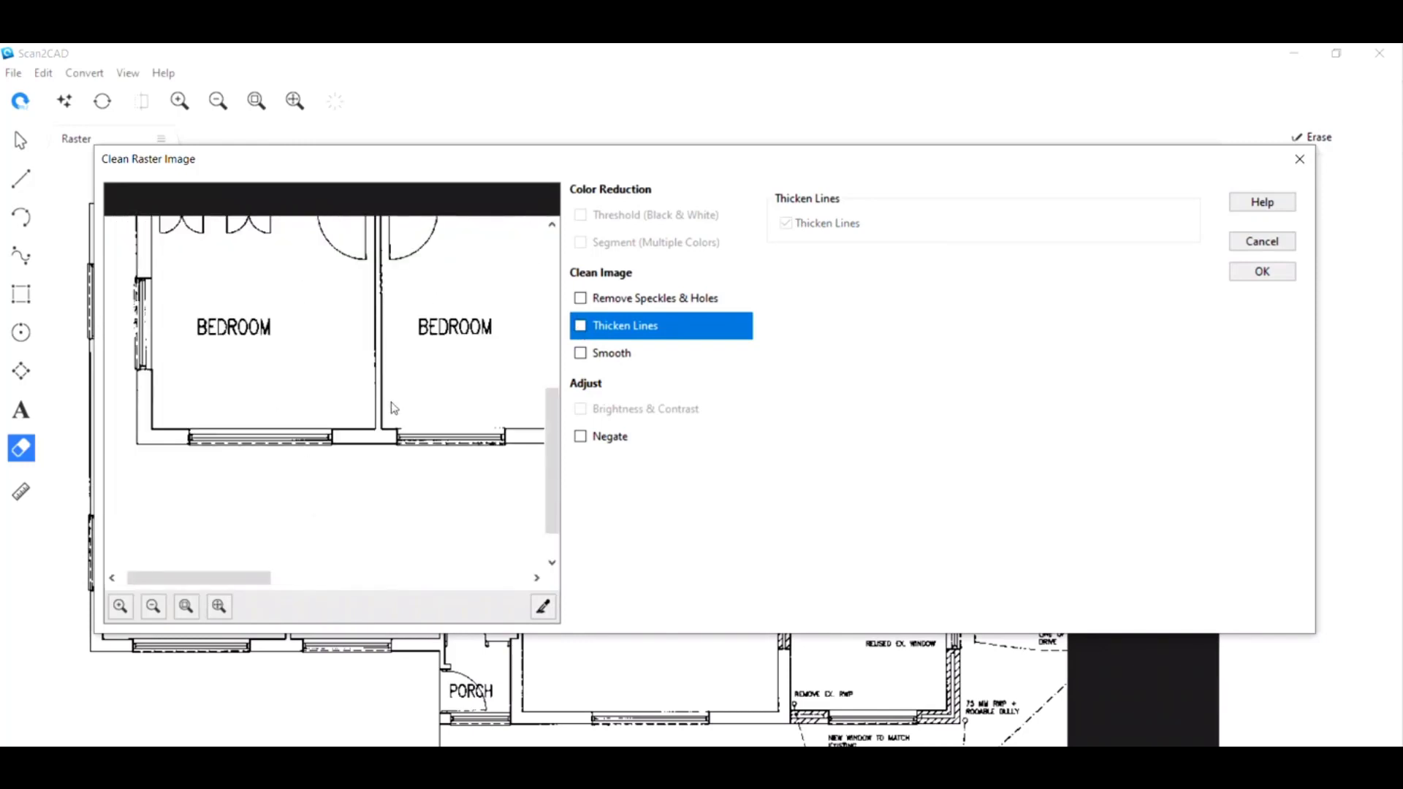
scroll(424, 415, "up", 1)
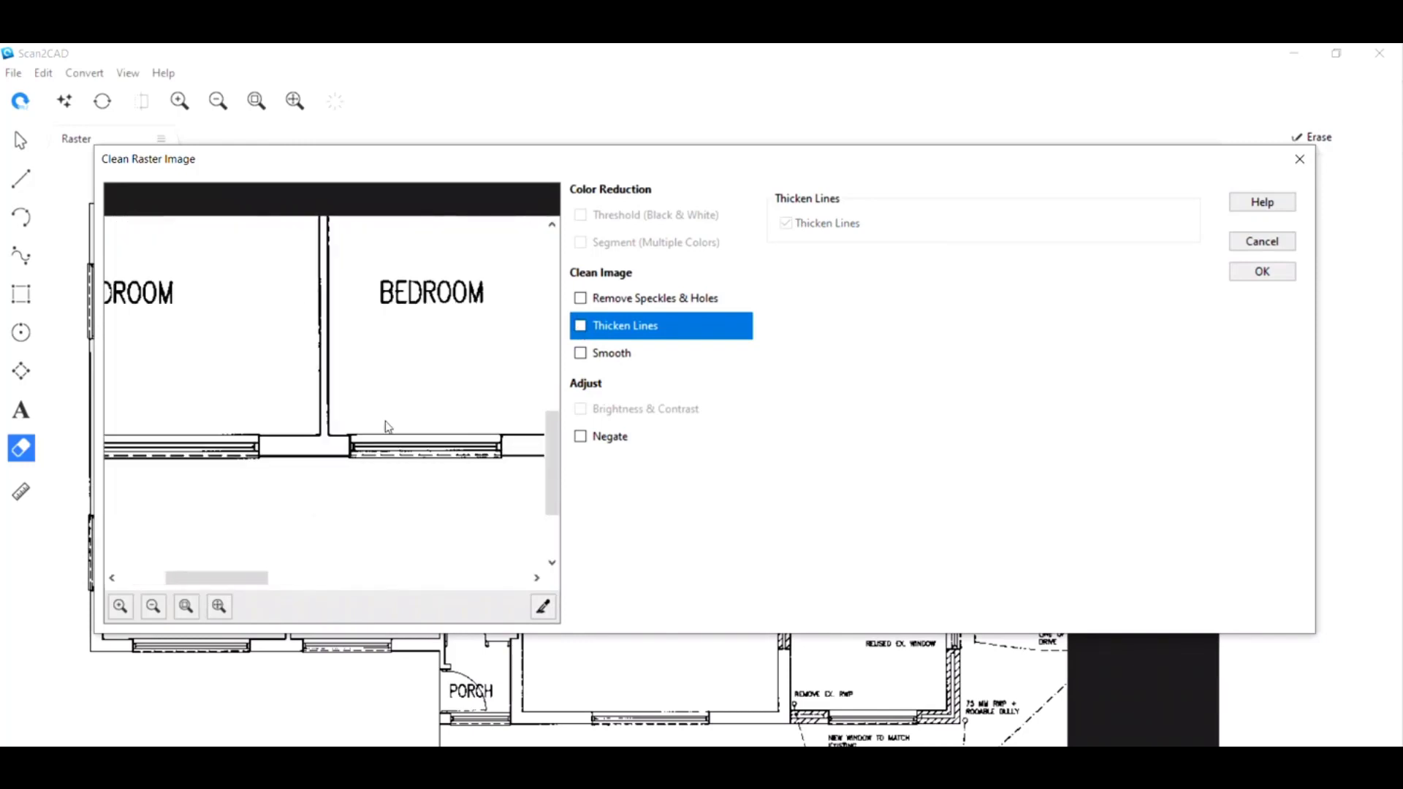
scroll(327, 422, "up", 1)
scroll(306, 413, "up", 1)
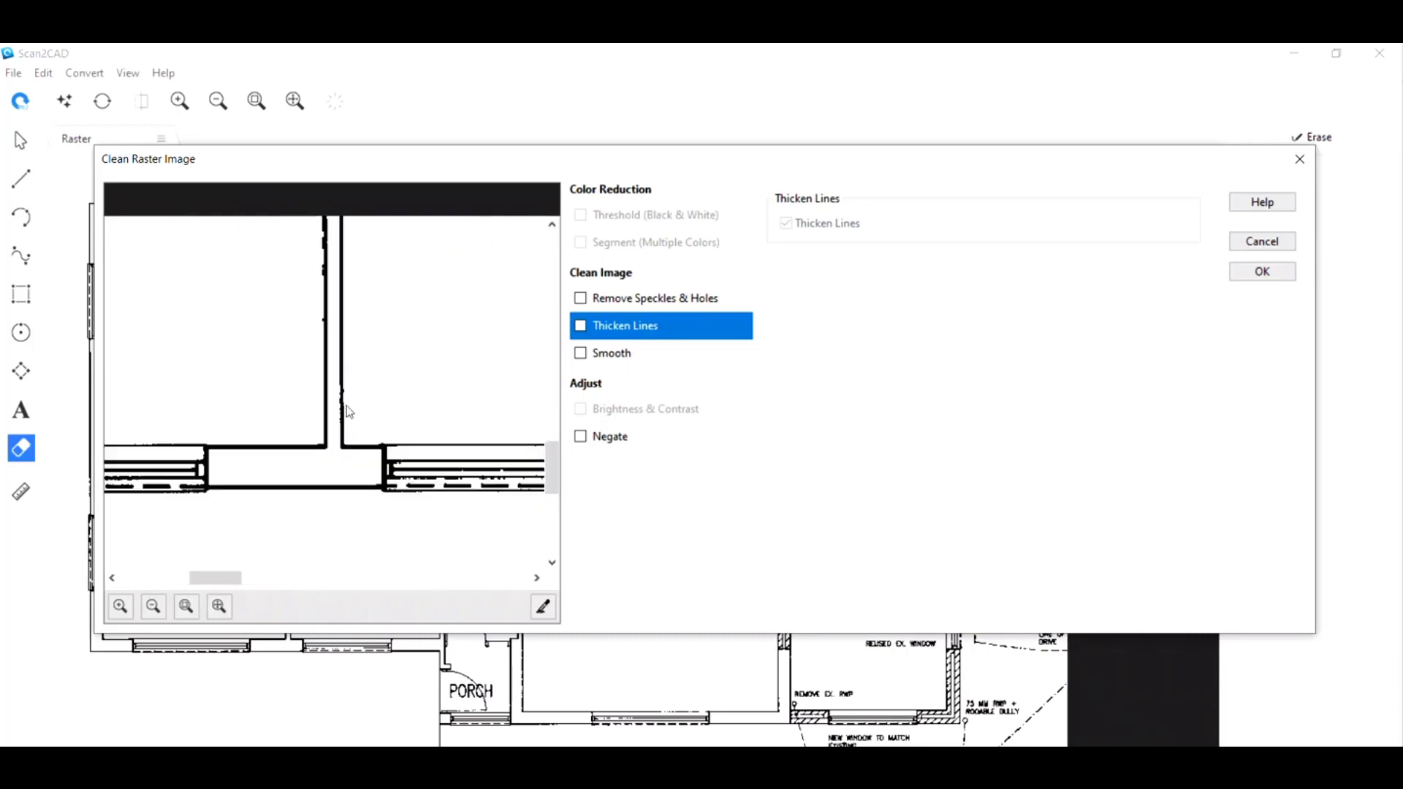
scroll(343, 413, "up", 1)
scroll(327, 444, "up", 1)
scroll(376, 377, "down", 1)
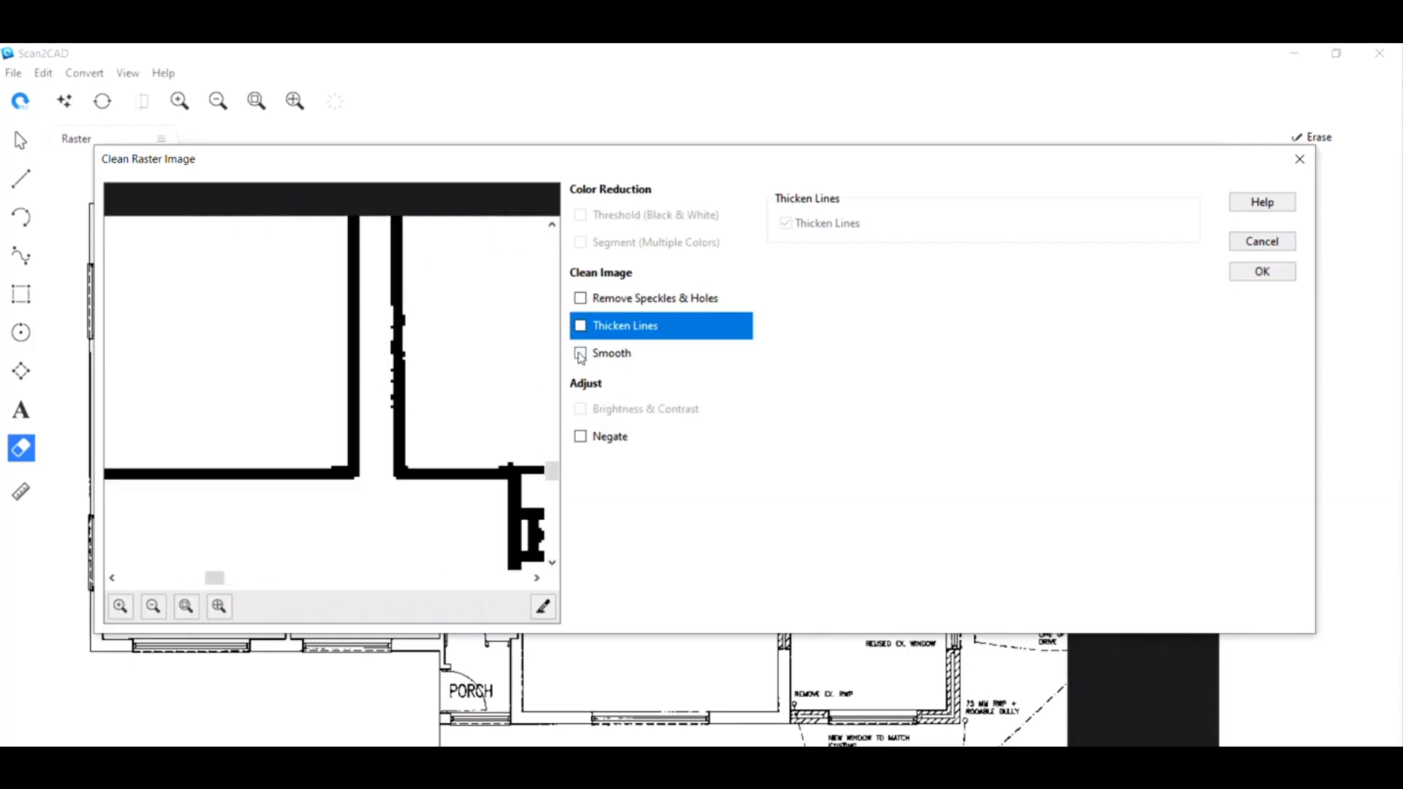
left_click(581, 353)
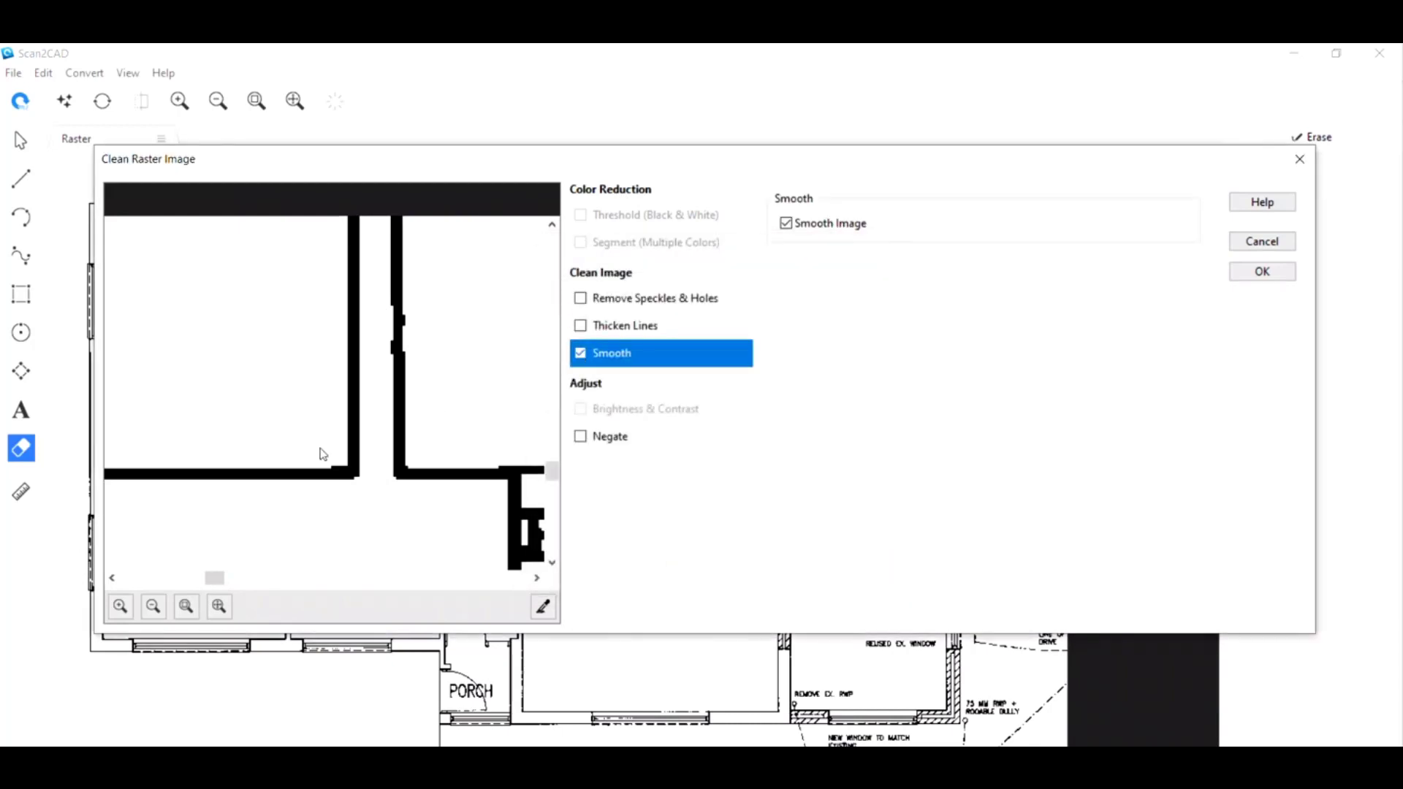
Check the smoothed walls and lettering around the lower bedrooms in the preview and turn Smooth off
scroll(287, 473, "down", 2)
scroll(281, 445, "up", 2)
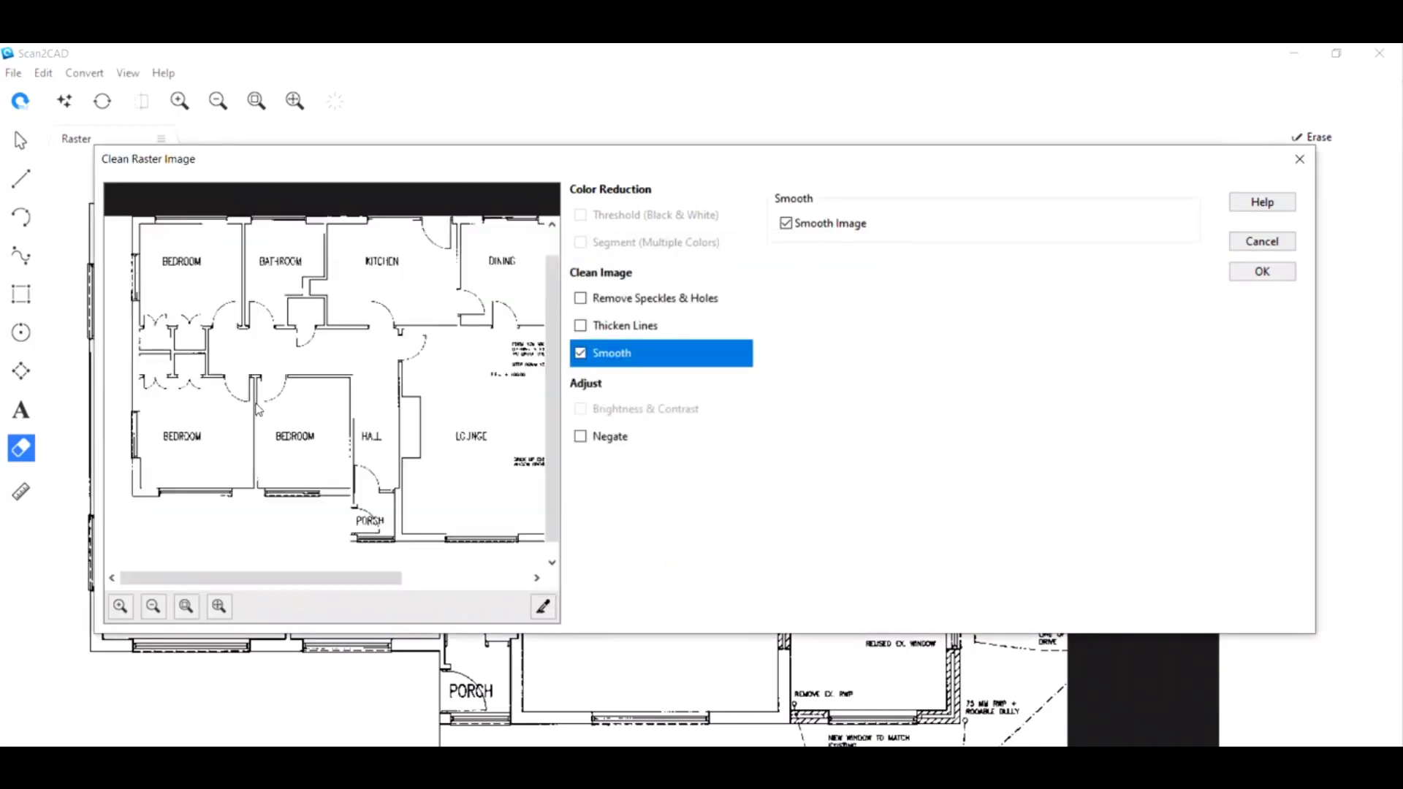
scroll(374, 459, "up", 2)
scroll(373, 456, "down", 2)
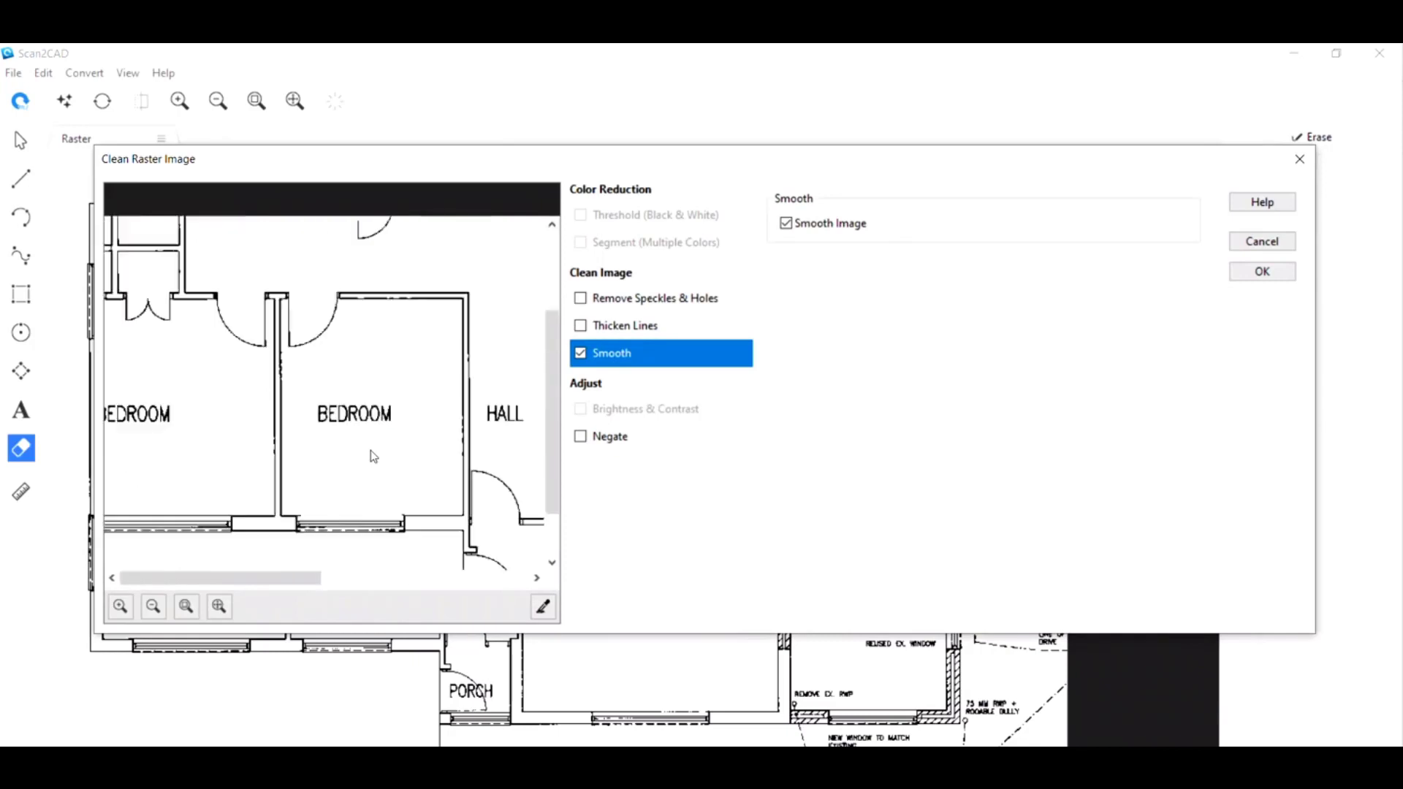
left_click(582, 353)
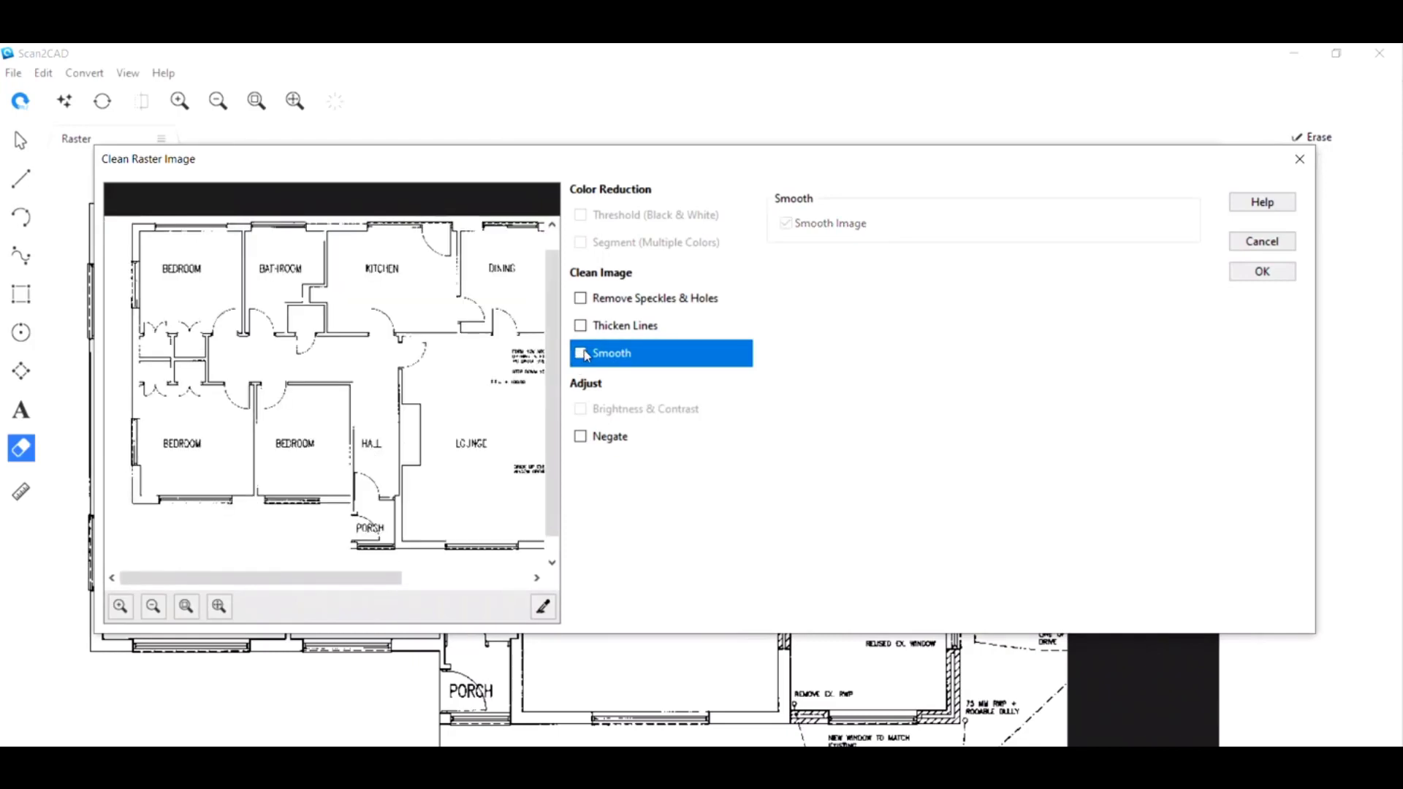
Confirm the Clean Raster Image dialog with no cleaning options enabled
mouse_move(696, 156)
left_mouse_down()
mouse_move(747, 539)
mouse_move(709, 138)
mouse_move(701, 174)
left_mouse_up()
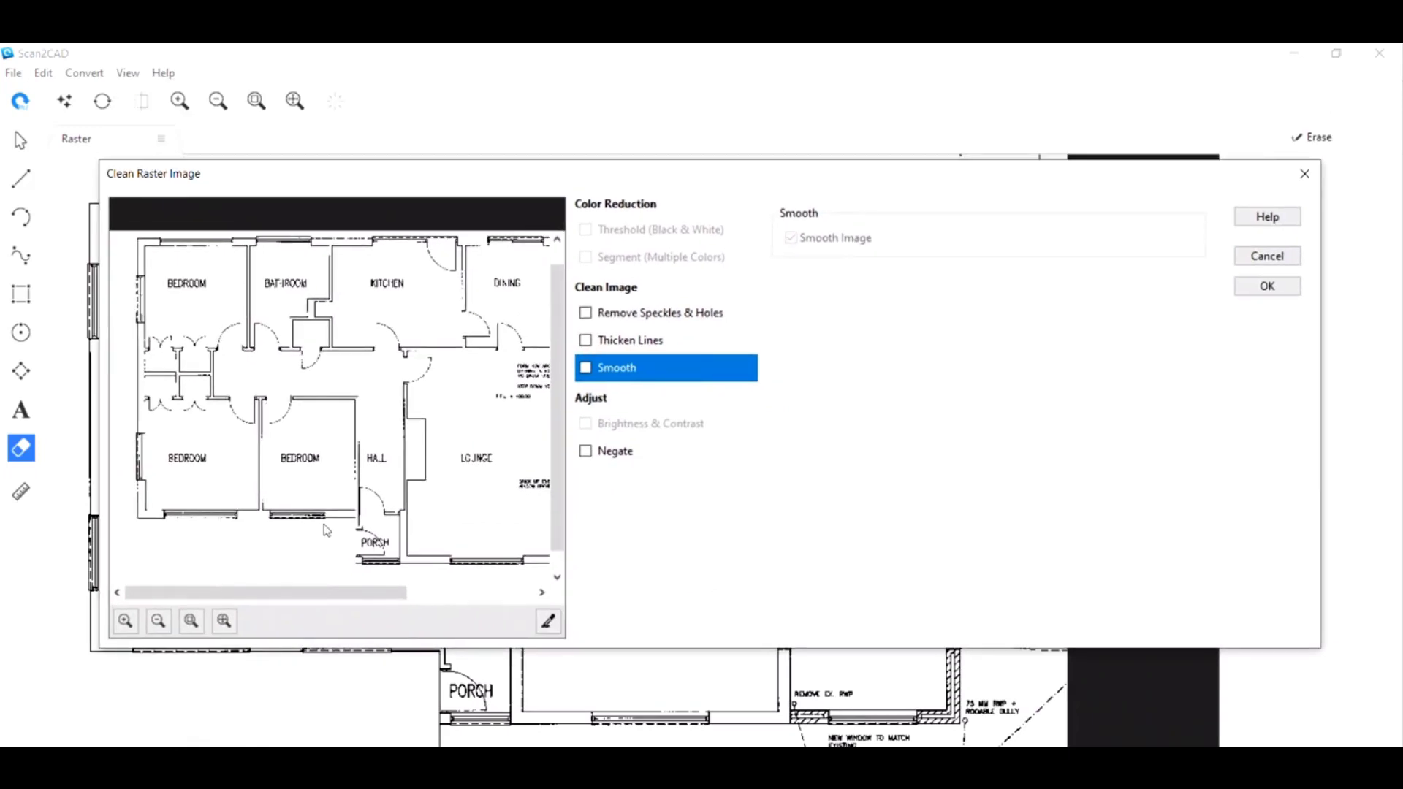
scroll(326, 531, "down", 2)
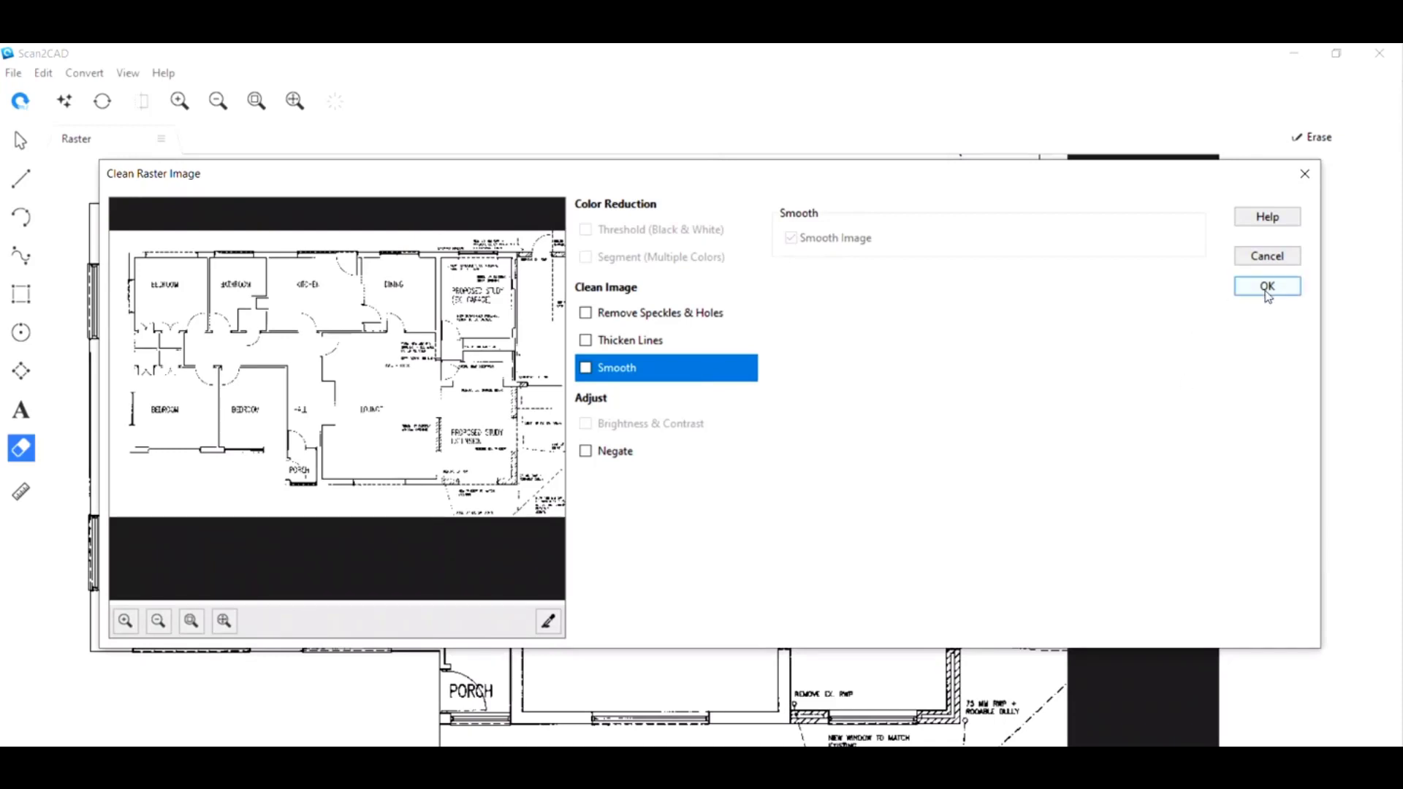
left_click(1268, 286)
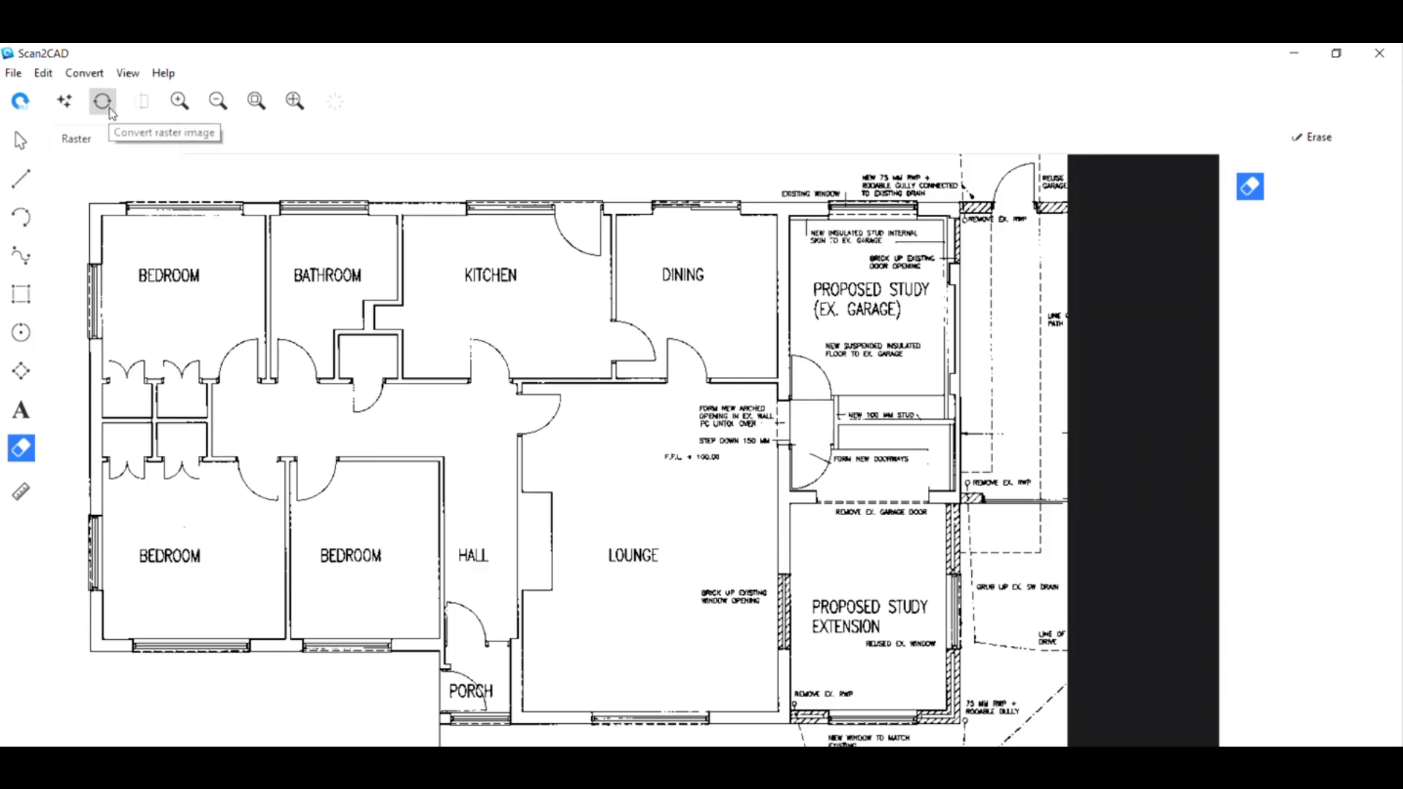
Start converting the raster image with the Technical method and Architectural preset, choose Vectorize and OCR, and open the OCR settings
left_click(103, 102)
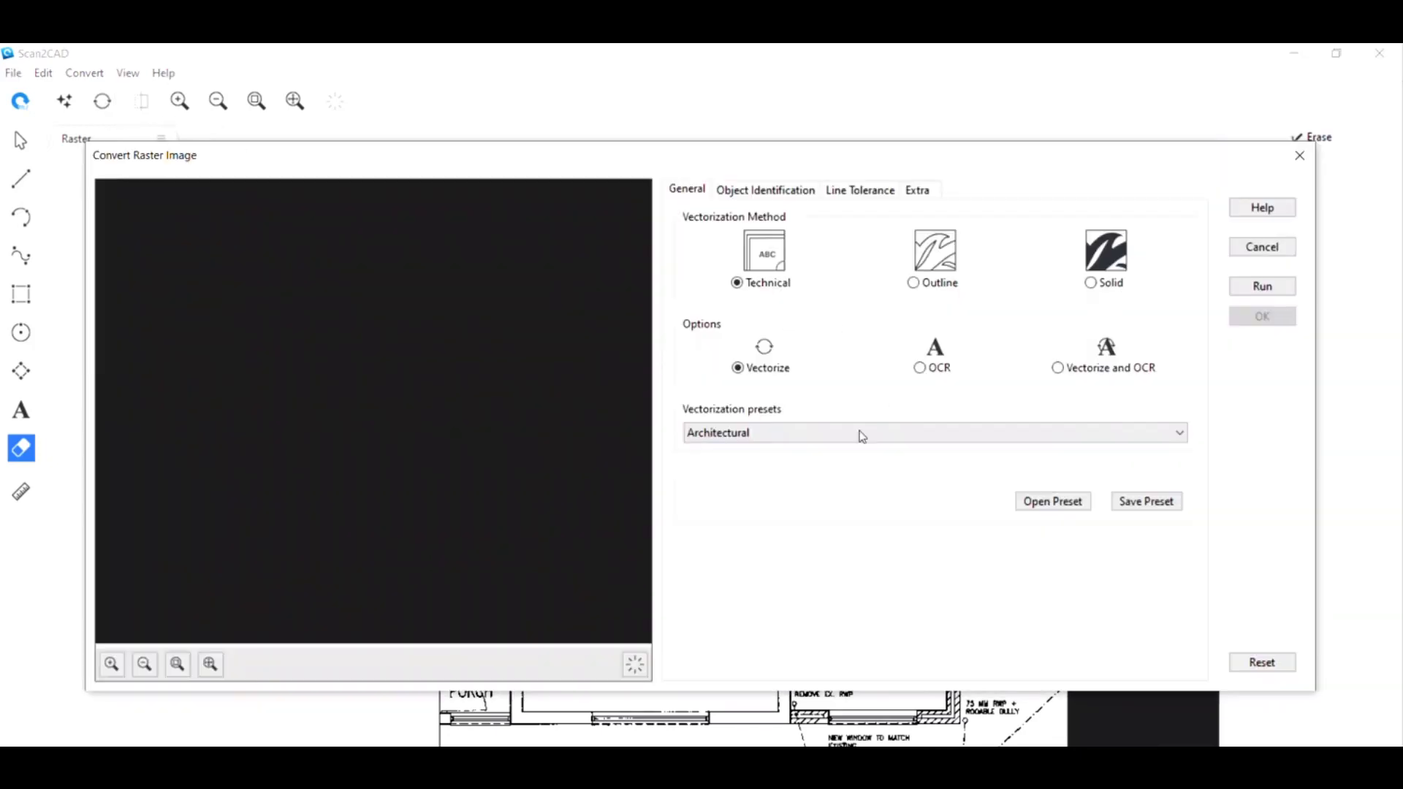
left_click(788, 437)
left_click(787, 441)
mouse_move(769, 163)
left_mouse_down()
mouse_move(759, 660)
mouse_move(792, 215)
mouse_move(833, 500)
mouse_move(756, 176)
left_mouse_up()
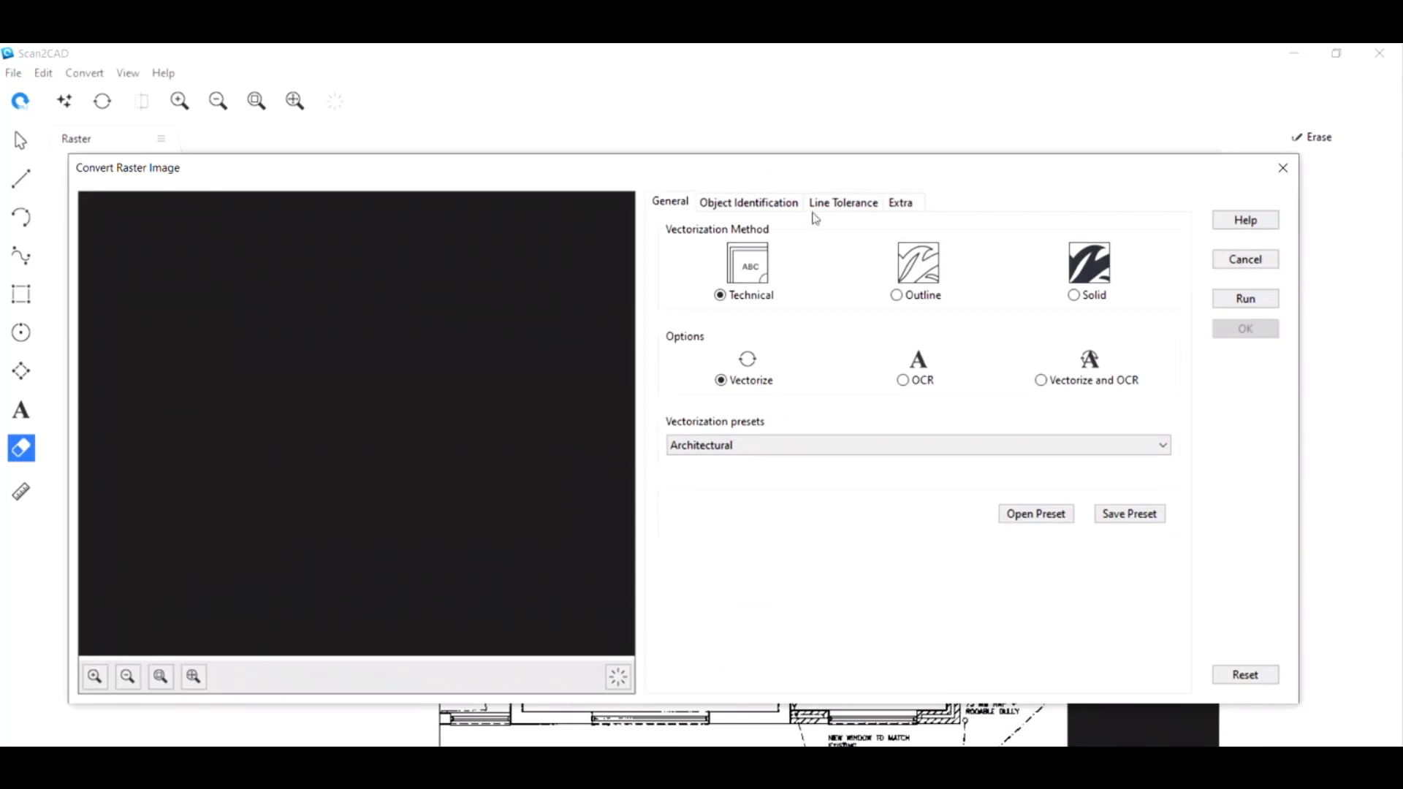
left_click(1089, 383)
left_click(904, 211)
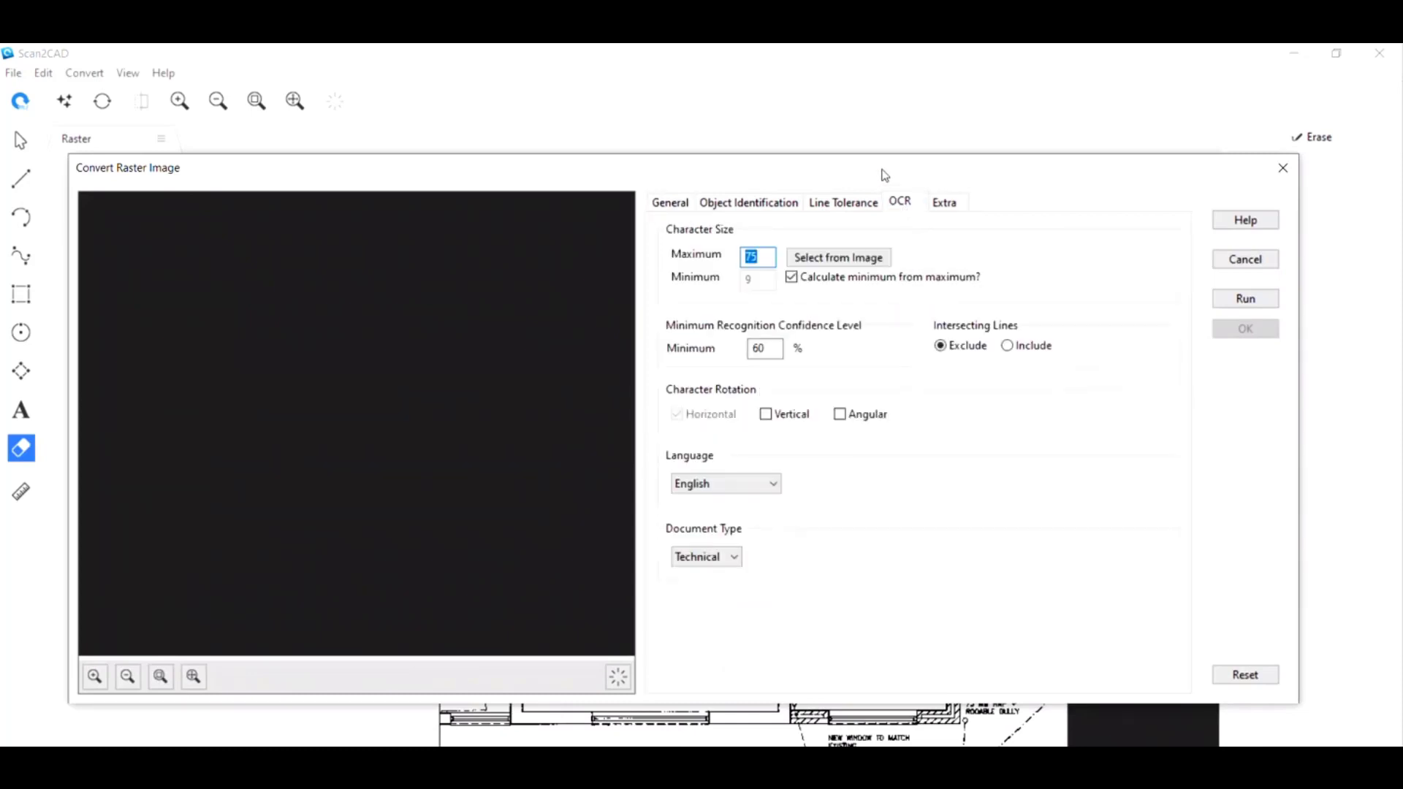
Set the maximum OCR character size to 56 by measuring a letter's height in the image
left_click_drag(883, 175, 940, 149)
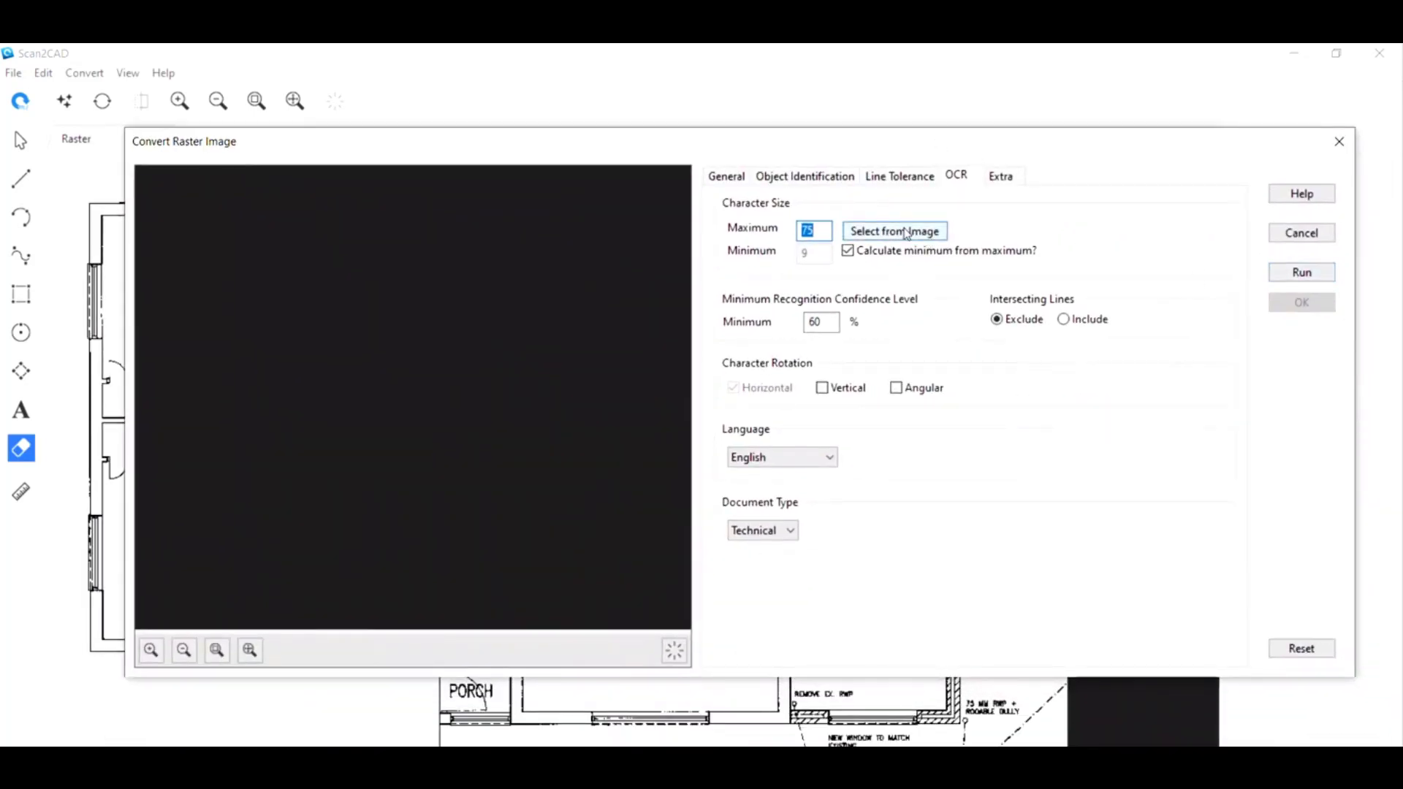
left_click(906, 232)
scroll(439, 442, "up", 2)
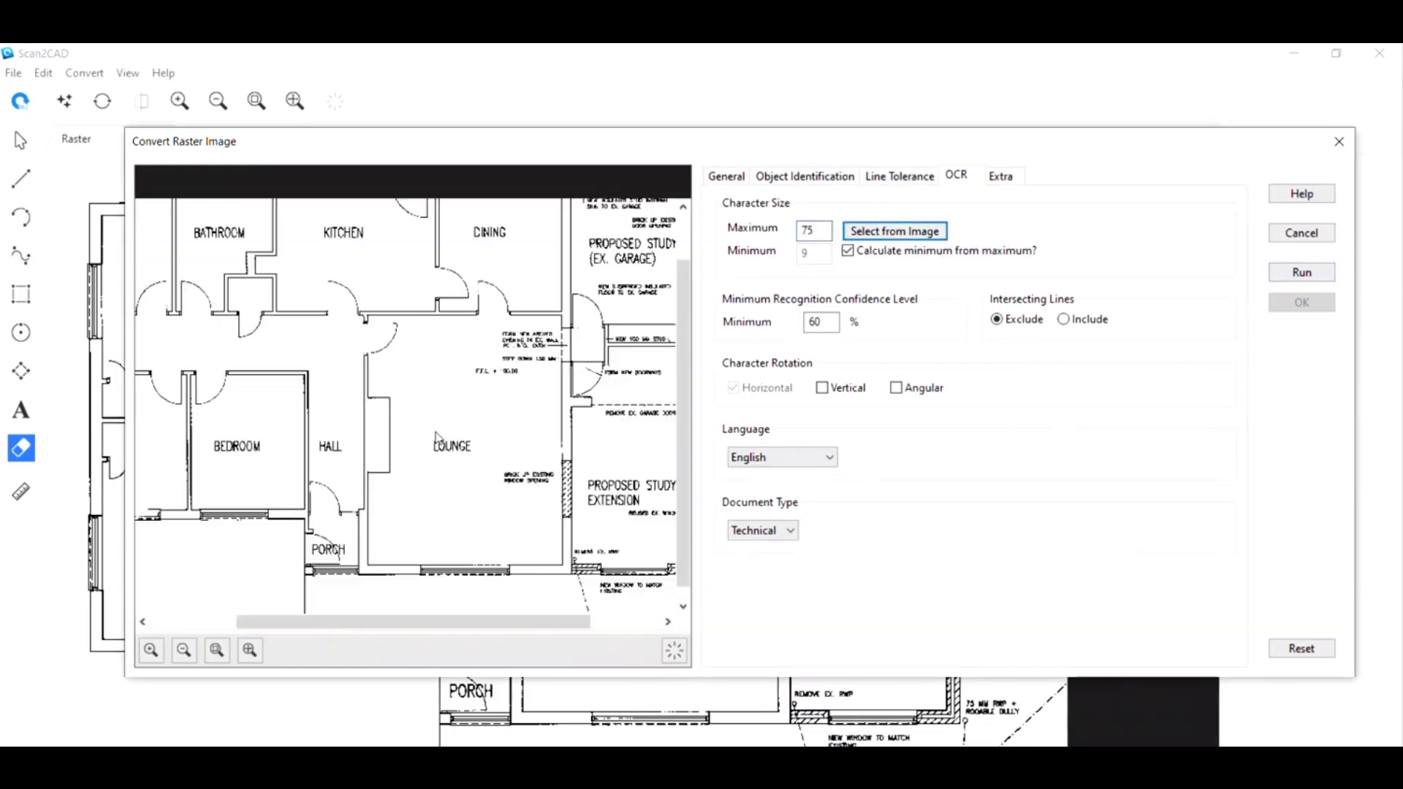
scroll(453, 451, "up", 1)
left_click_drag(423, 350, 424, 393)
scroll(403, 468, "down", 3)
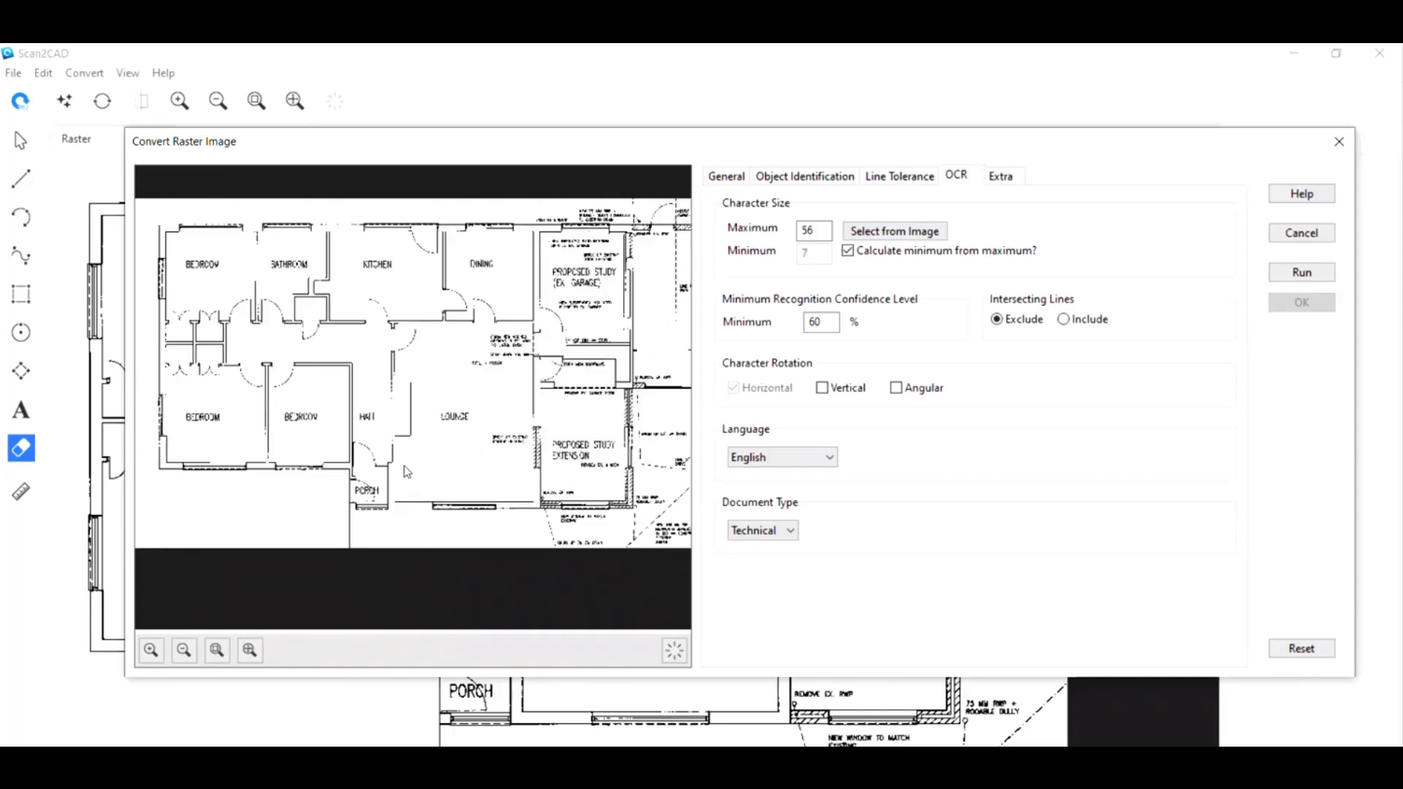
Run the vectorization with text recognition and accept the converted drawing
left_click(1321, 278)
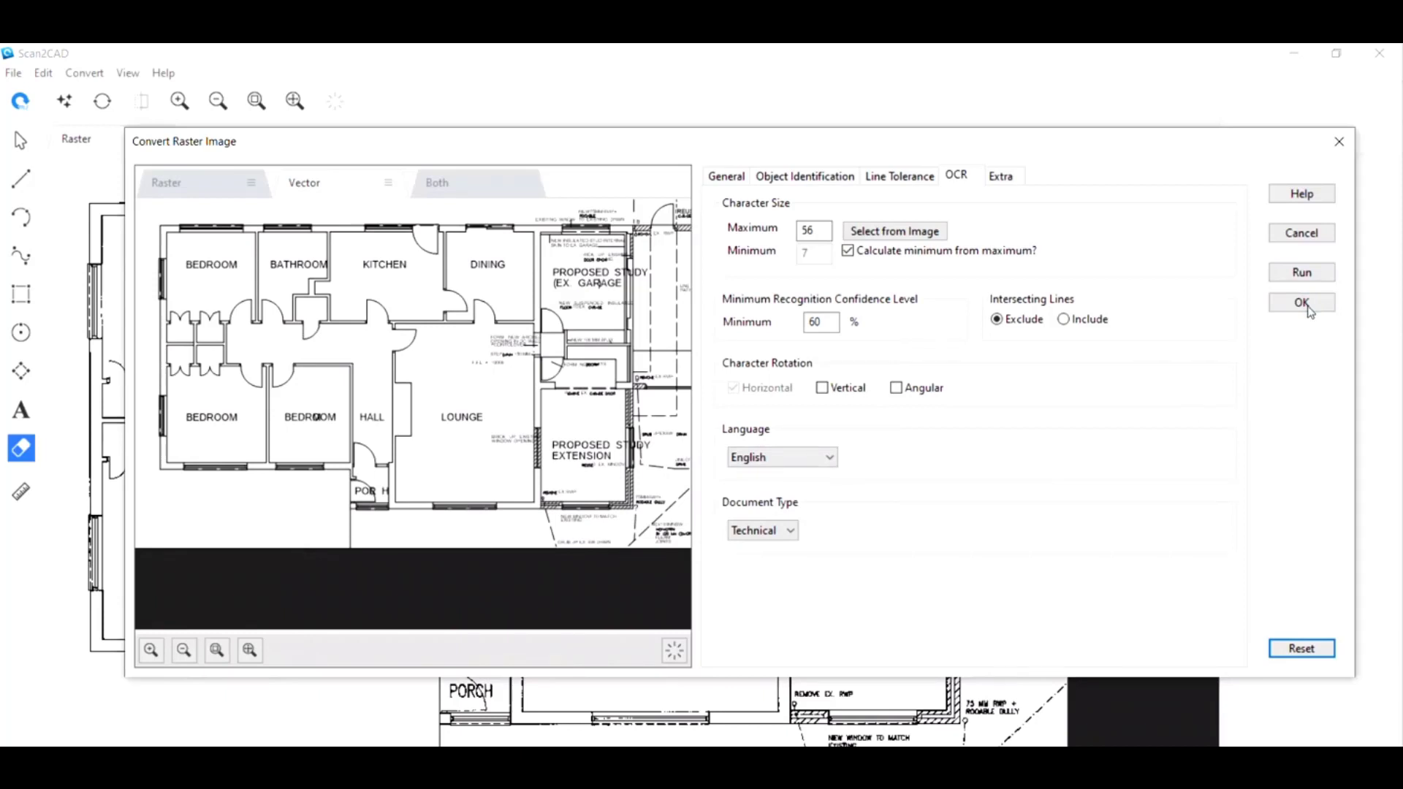
left_click(1305, 305)
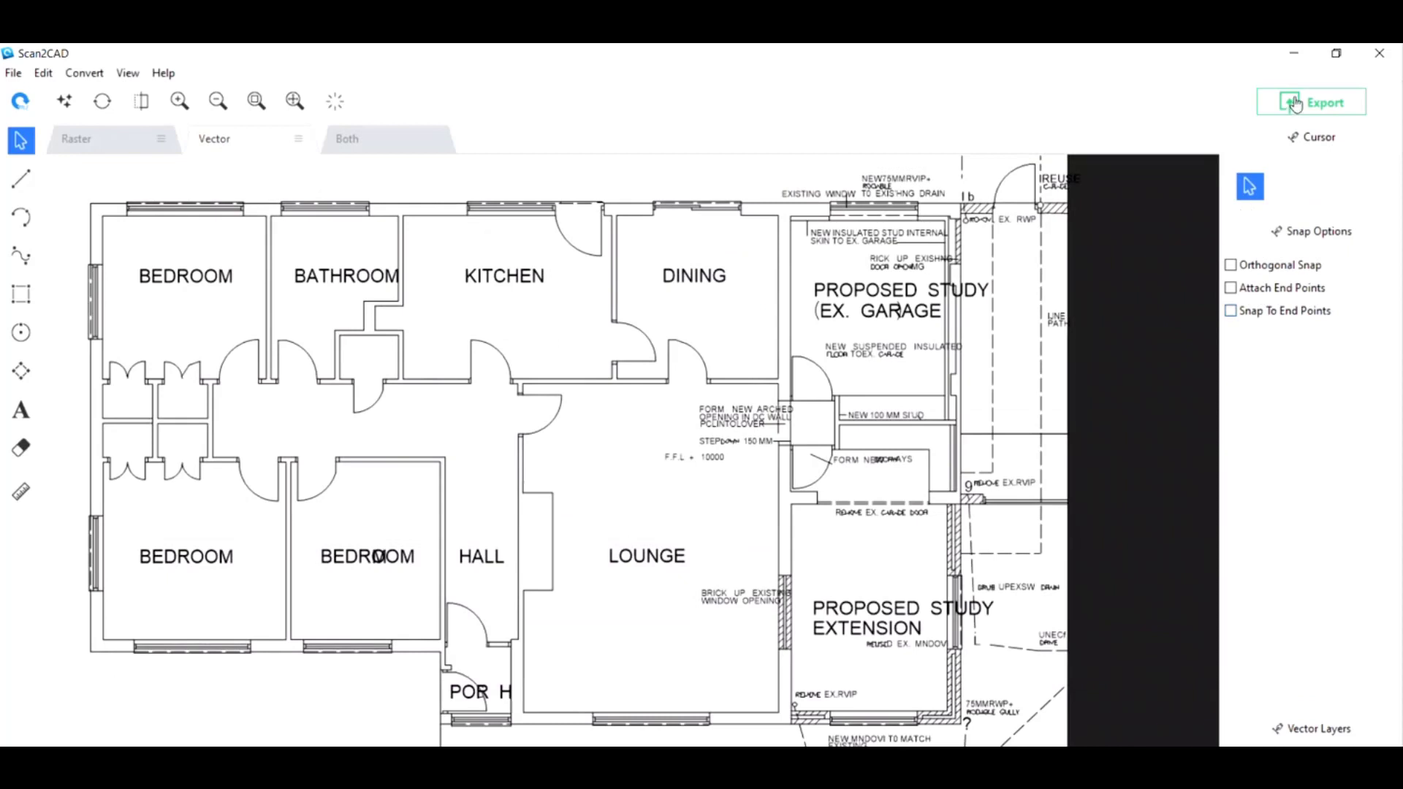
Export the vector drawing to the Clean Up folder as the DXF (R14 and later) file "Converted and Cleaned up", with Beziers as splines and layers unchanged
left_click(1296, 105)
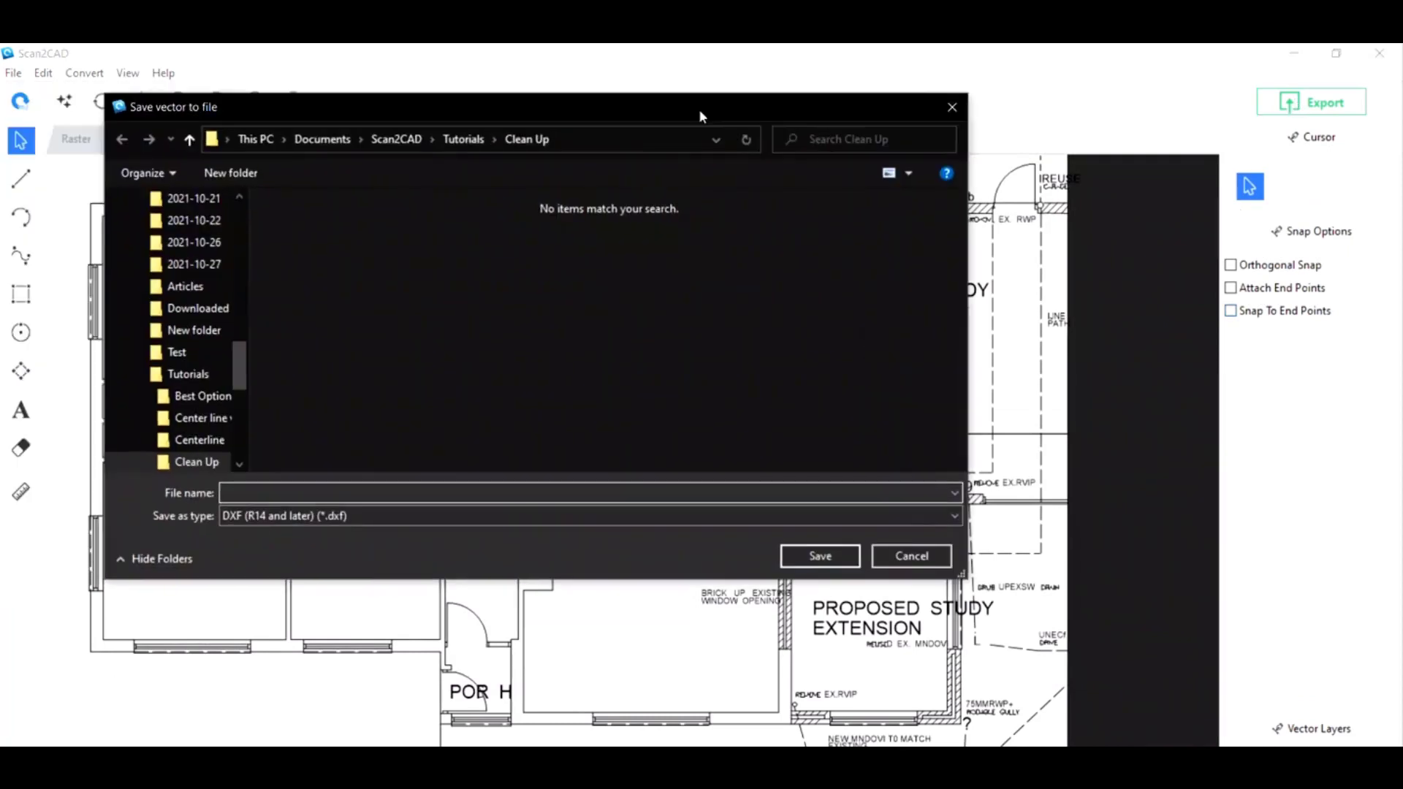
left_click(388, 519)
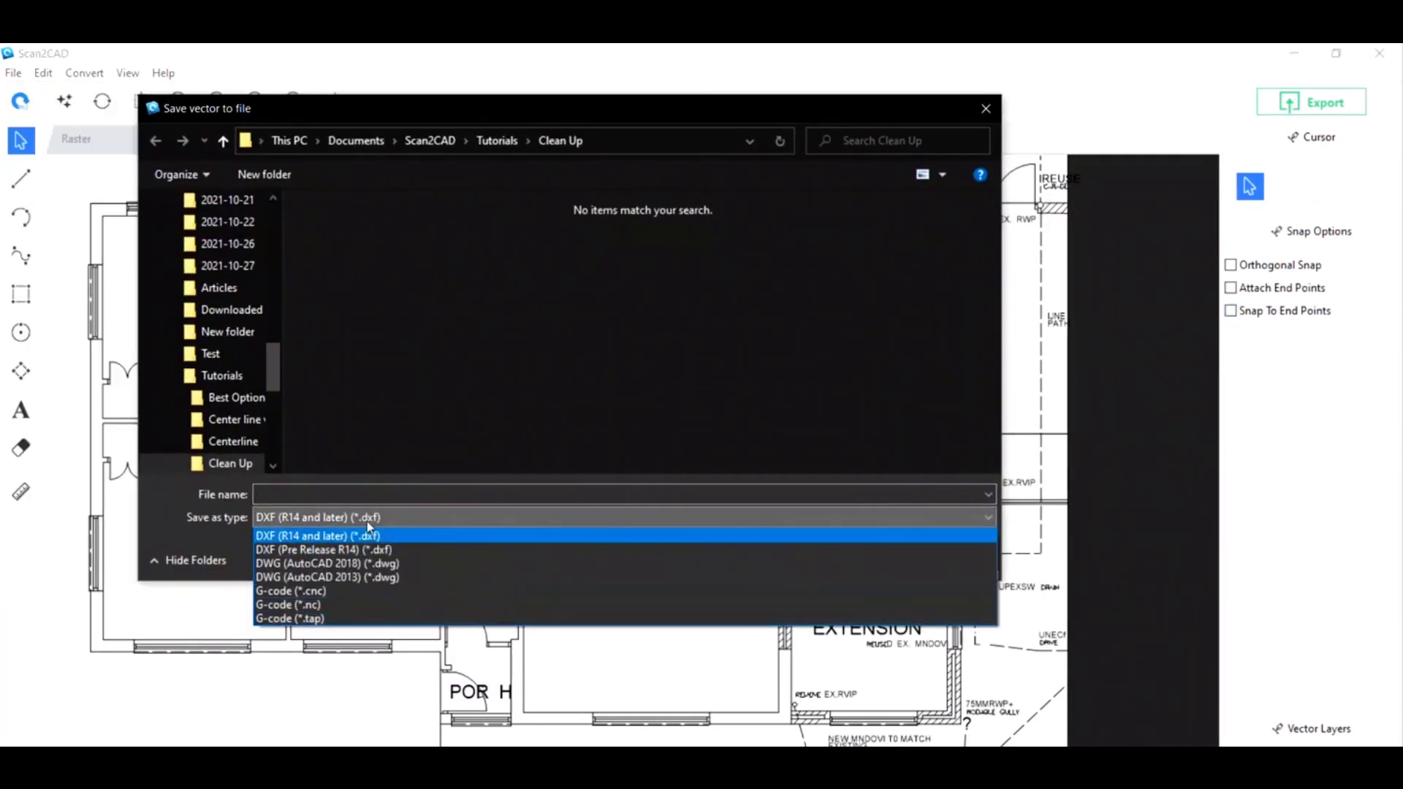
left_click(298, 495)
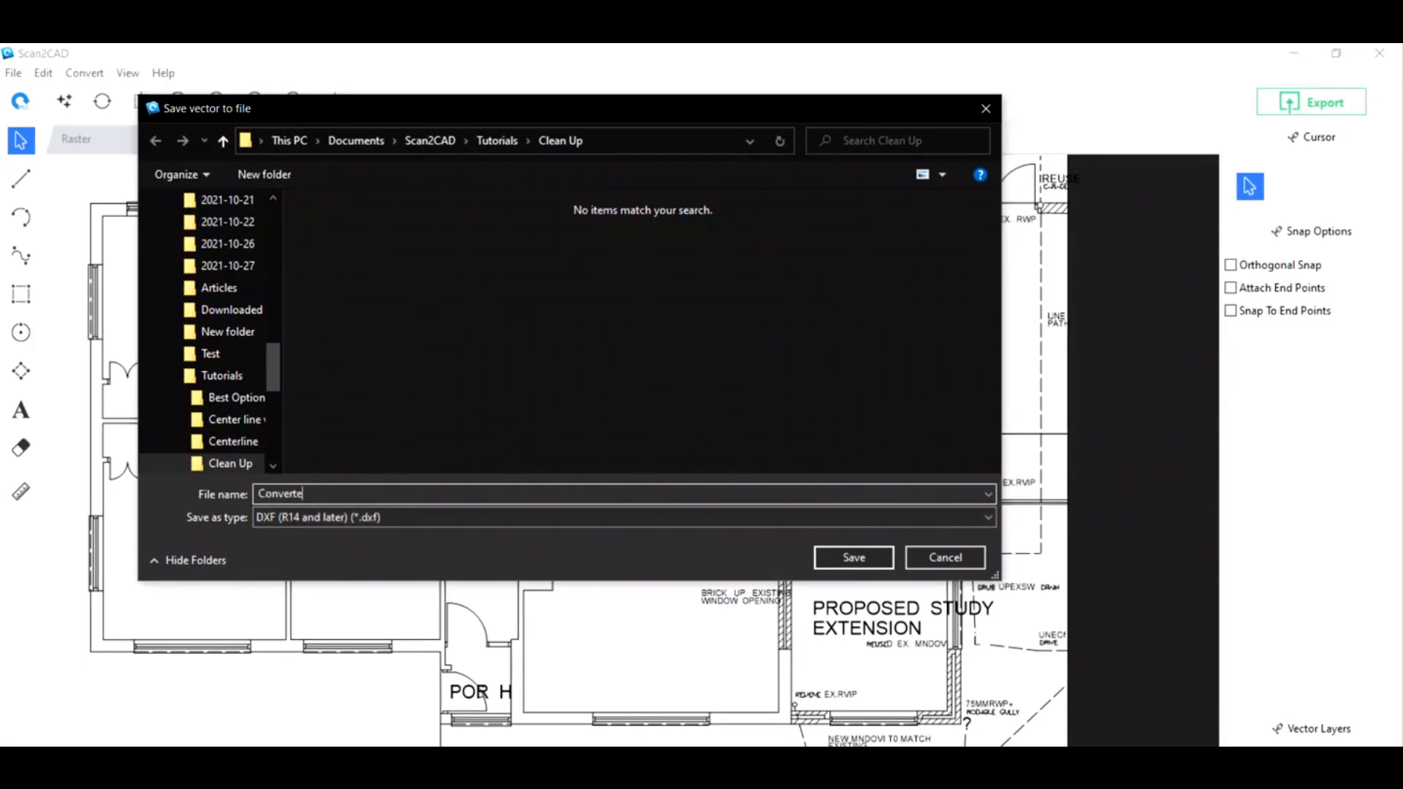
type("Converted and Cleaned up")
left_click(854, 557)
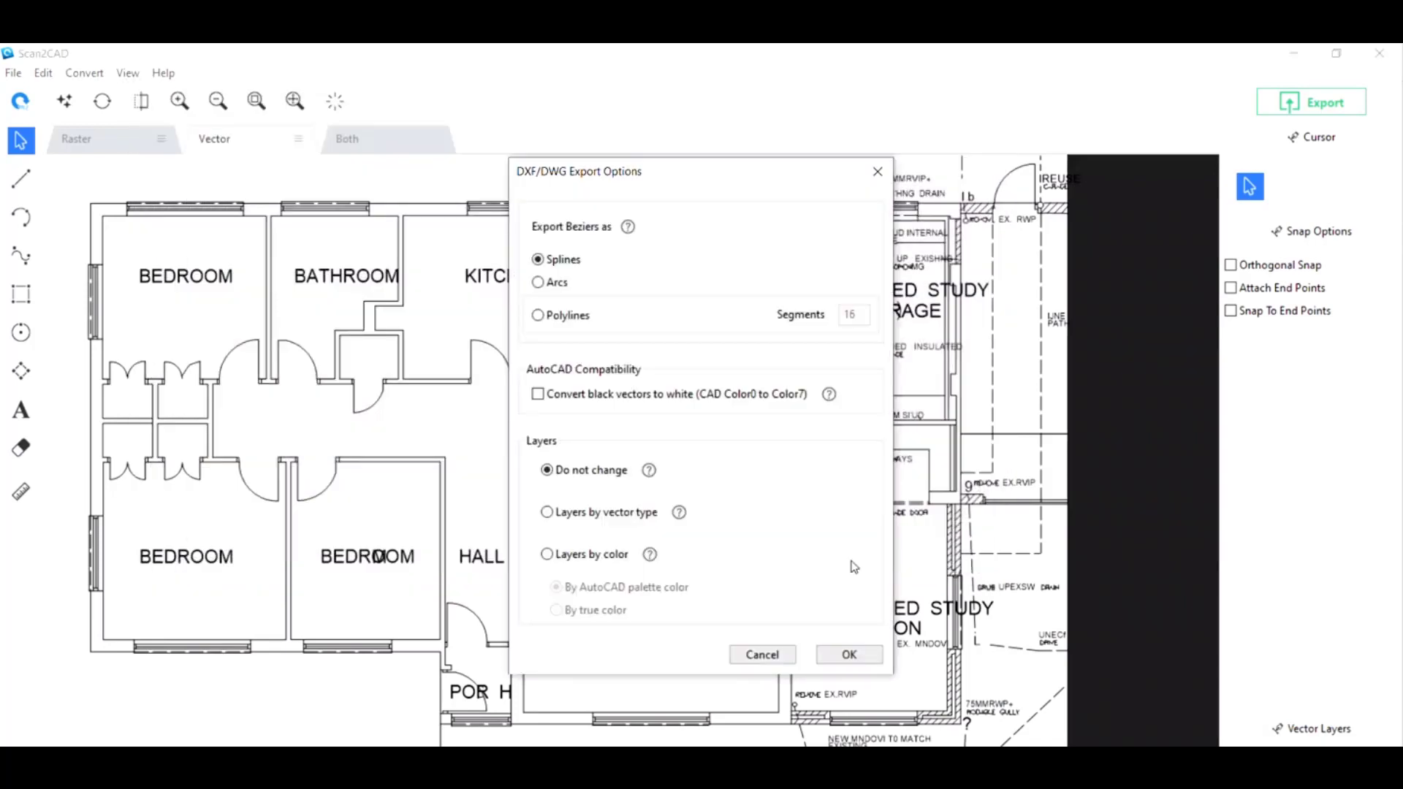
left_click(848, 654)
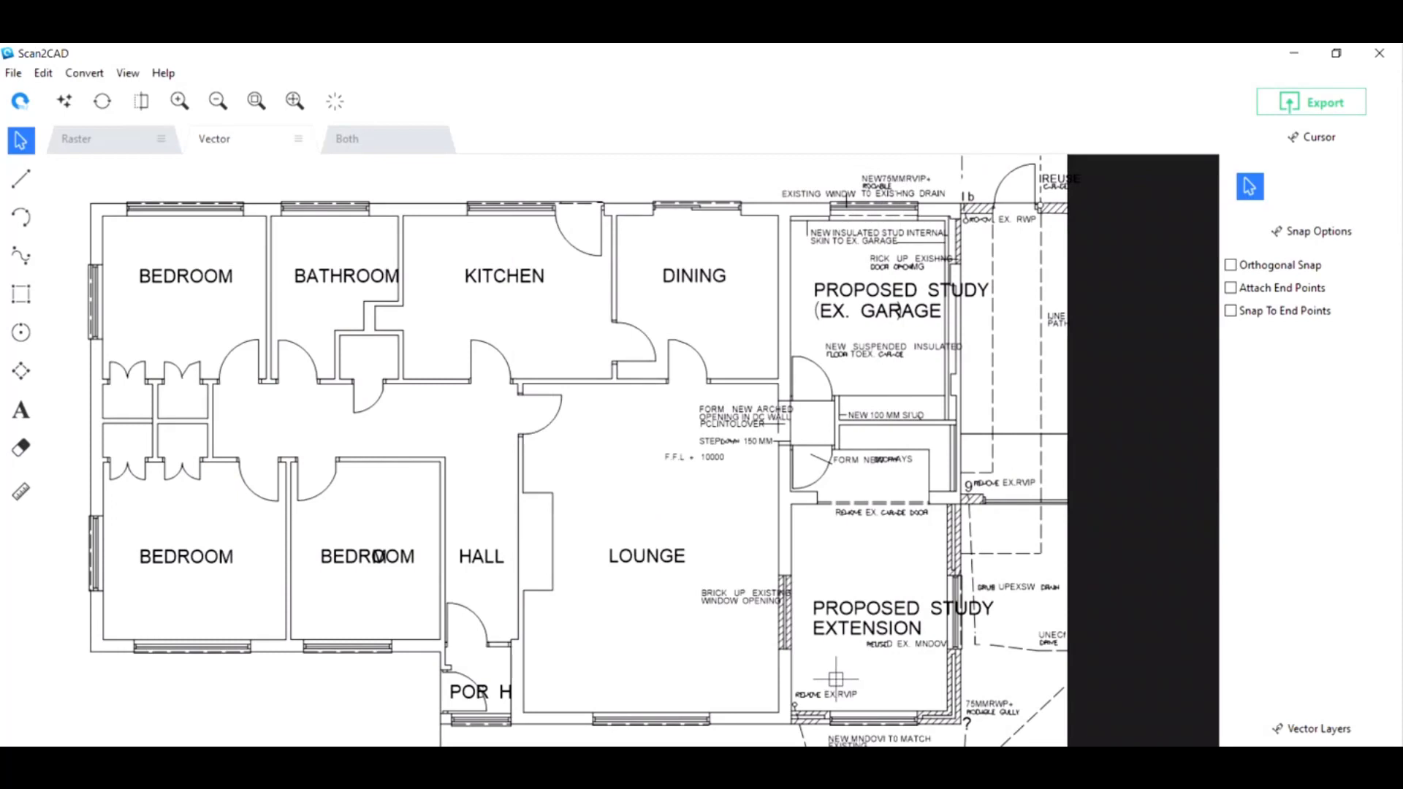